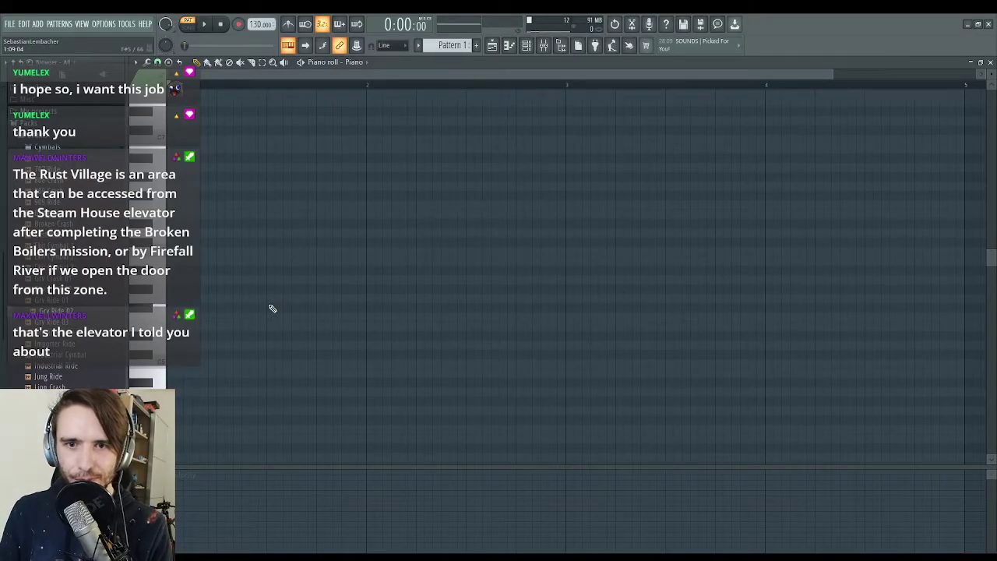
Step: Enter the short ascending piano notes C4, G4, C5 and E5 staggered from the start of bar 1, and audition them
{"action": "scroll", "coordinate": [300, 221], "scroll_direction": "down", "scroll_amount": 3}
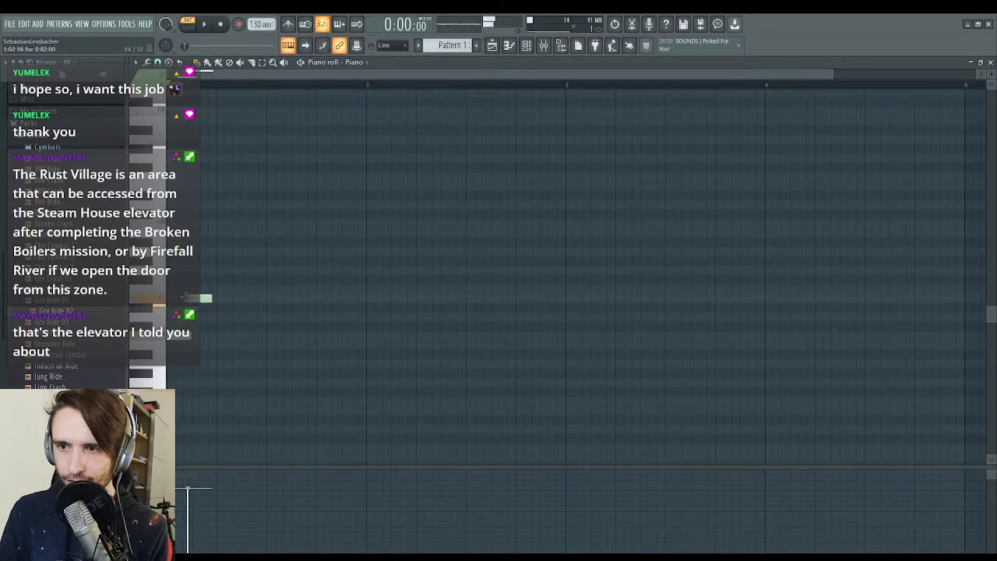
{"action": "left_click_drag", "start_coordinate": [185, 297], "coordinate": [204, 278]}
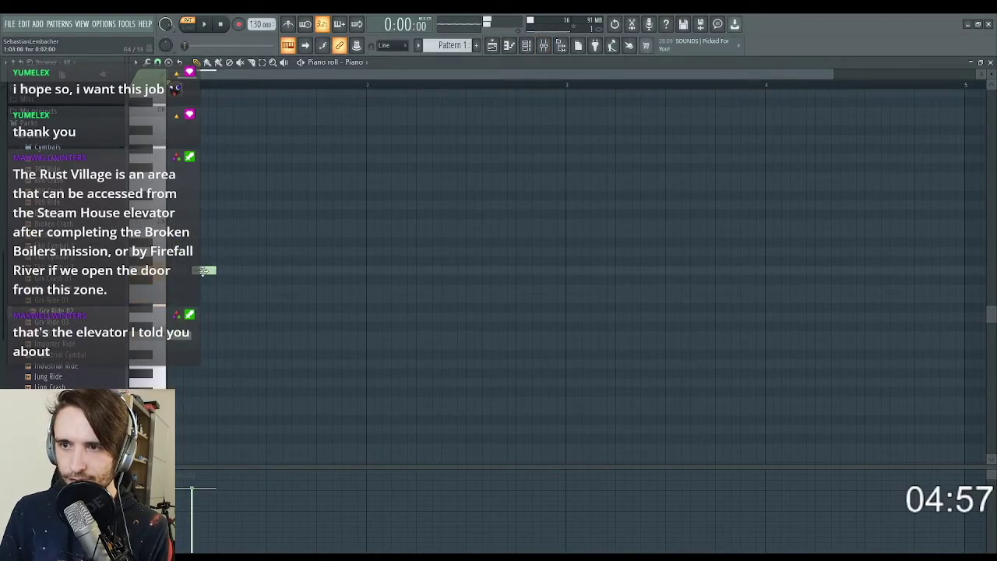
{"action": "left_click", "coordinate": [219, 223]}
{"action": "left_click", "coordinate": [241, 175]}
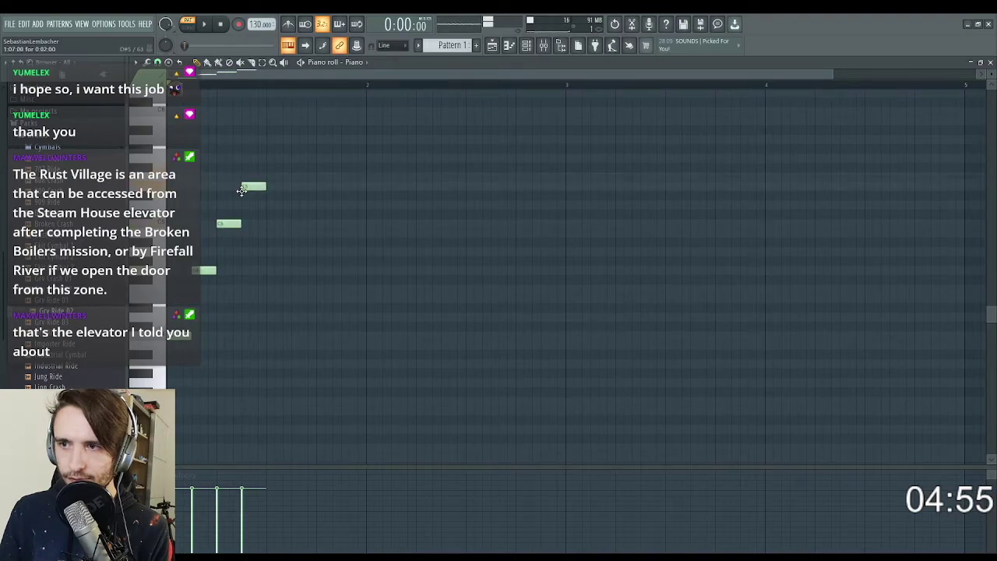
{"action": "key", "text": "space"}
{"action": "scroll", "coordinate": [309, 265], "scroll_direction": "down", "scroll_amount": 2}
{"action": "key", "text": "space"}
{"action": "scroll", "coordinate": [310, 267], "scroll_direction": "down", "scroll_amount": 1}
{"action": "scroll", "coordinate": [290, 246], "scroll_direction": "up", "scroll_amount": 1}
Step: Lengthen all four bar 1 notes so that each one ends at the start of bar 2
{"action": "key", "text": "ctrl+a"}
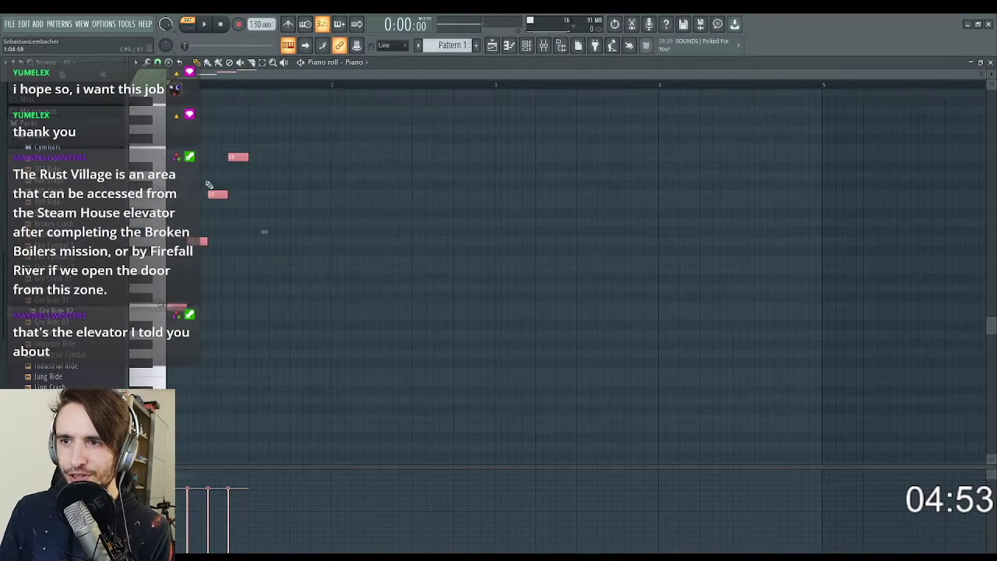
{"action": "left_click_drag", "start_coordinate": [264, 232], "coordinate": [345, 231]}
{"action": "left_click", "coordinate": [328, 194]}
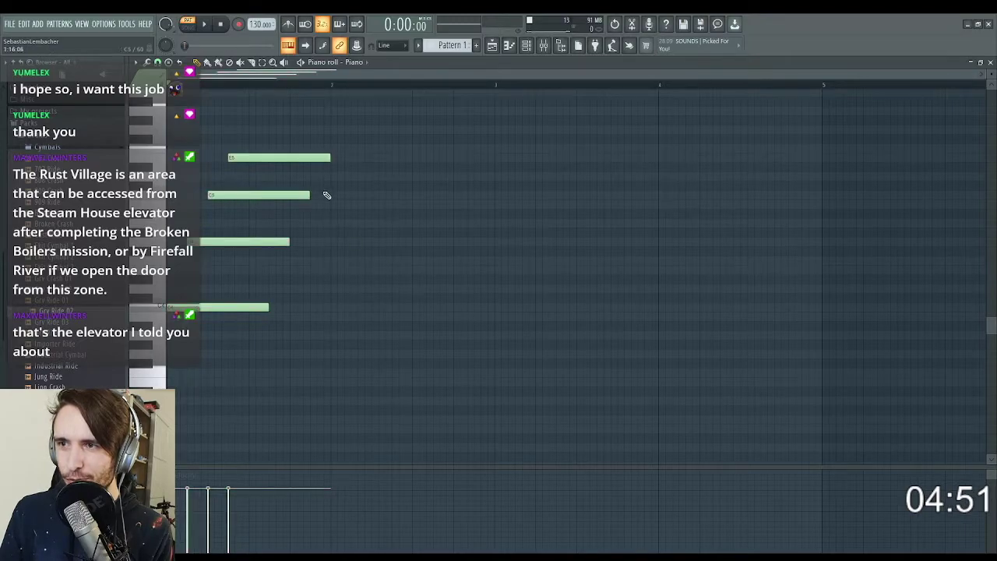
{"action": "mouse_move", "coordinate": [315, 200]}
{"action": "left_mouse_down"}
{"action": "mouse_move", "coordinate": [342, 200]}
{"action": "mouse_move", "coordinate": [332, 210]}
{"action": "left_mouse_up"}
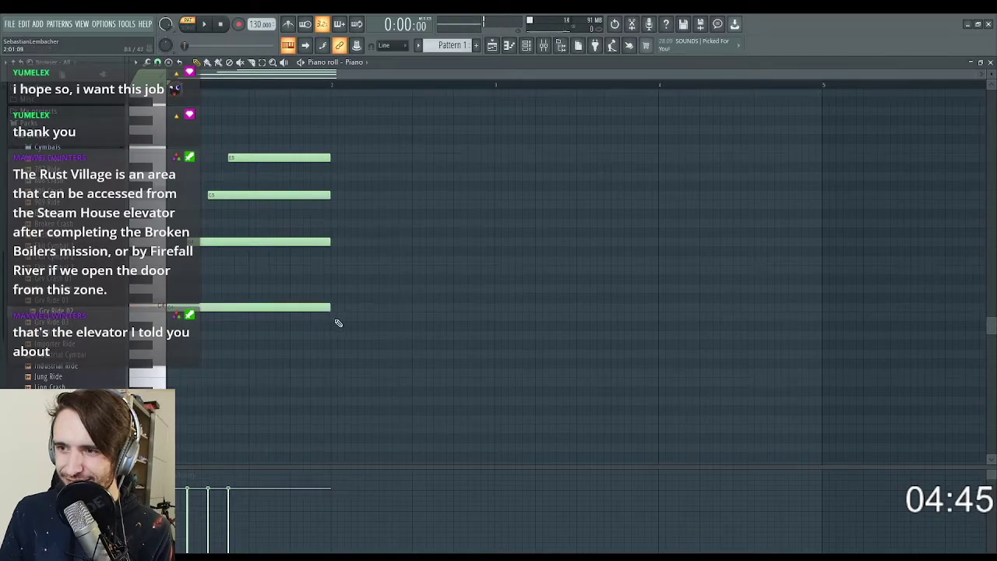
Step: Build a staggered chord in bar 2 from B3, G4, B4 and D5, with every note ending at bar 3
{"action": "left_click", "coordinate": [335, 318]}
{"action": "left_click", "coordinate": [360, 242]}
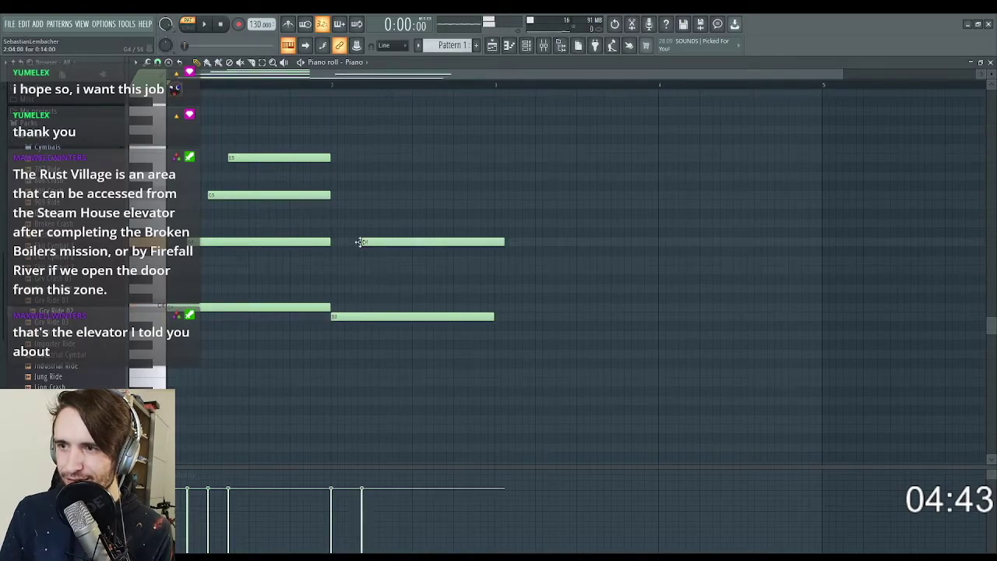
{"action": "left_click_drag", "start_coordinate": [356, 243], "coordinate": [351, 244]}
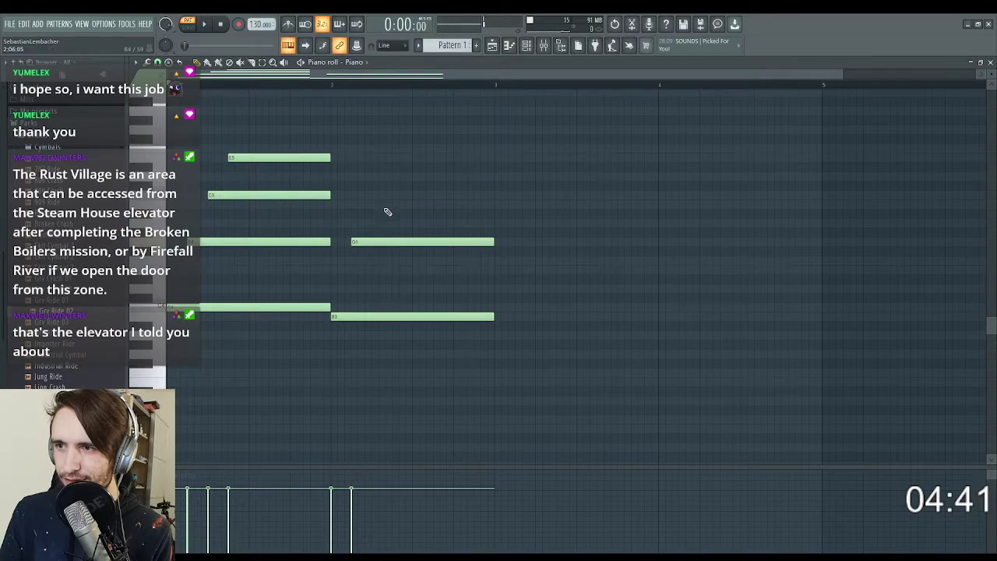
{"action": "left_click_drag", "start_coordinate": [387, 205], "coordinate": [371, 206]}
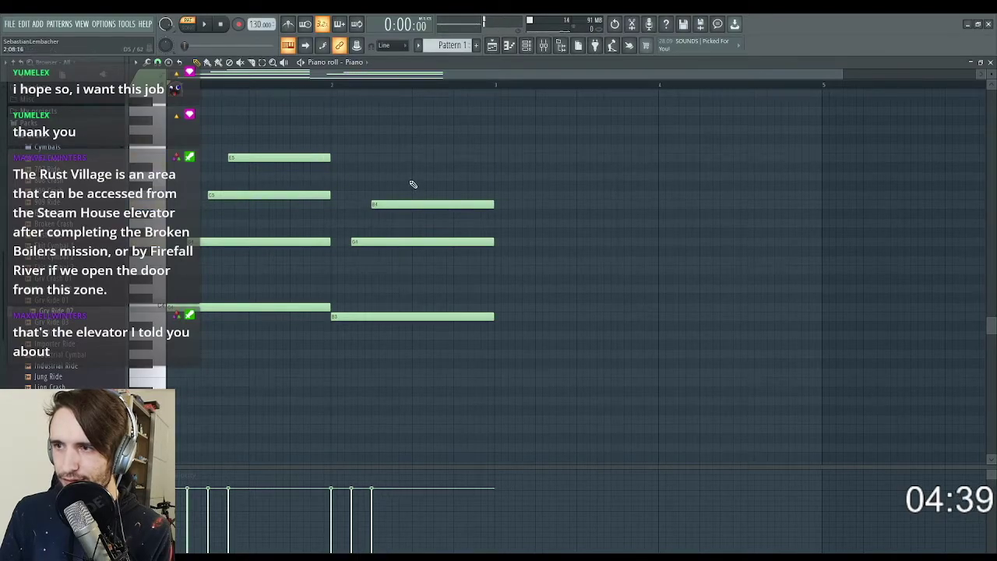
{"action": "left_click_drag", "start_coordinate": [409, 177], "coordinate": [393, 178]}
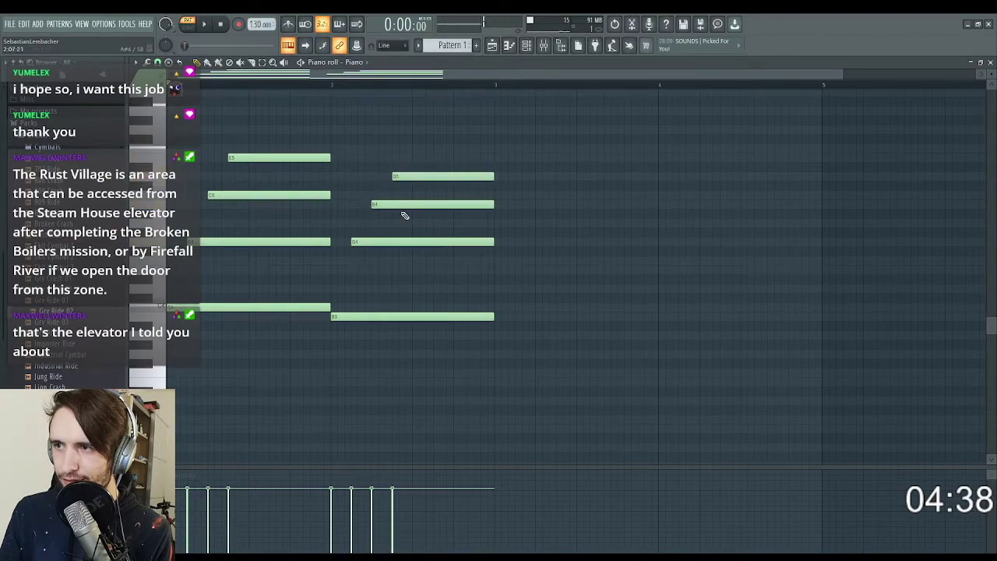
Step: Add the bass notes: a full-bar A3 in bar 3, then half-bar F3 and G3 in bar 4
{"action": "left_click", "coordinate": [499, 336]}
{"action": "left_click", "coordinate": [659, 373]}
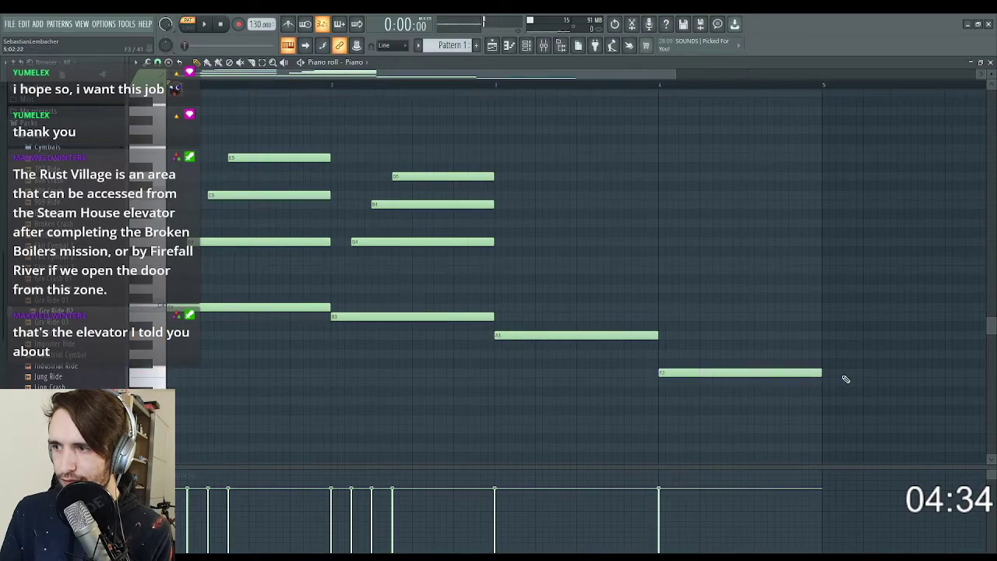
{"action": "left_click_drag", "start_coordinate": [809, 375], "coordinate": [737, 376]}
{"action": "left_click", "coordinate": [757, 355]}
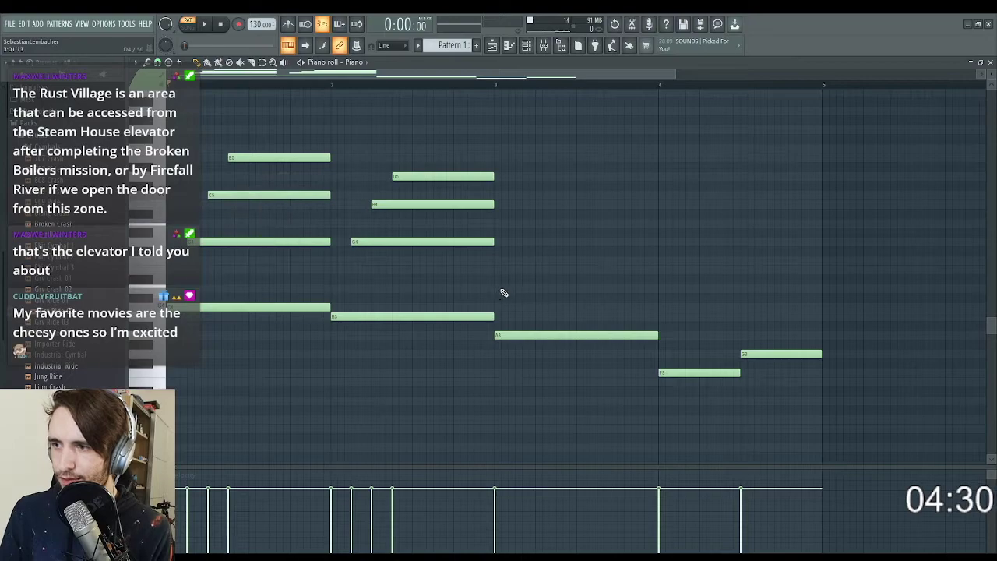
Step: Stagger A4, C5 and G5 above the A3 bass note in bar 3, all ending at bar 4
{"action": "left_click_drag", "start_coordinate": [528, 267], "coordinate": [515, 213]}
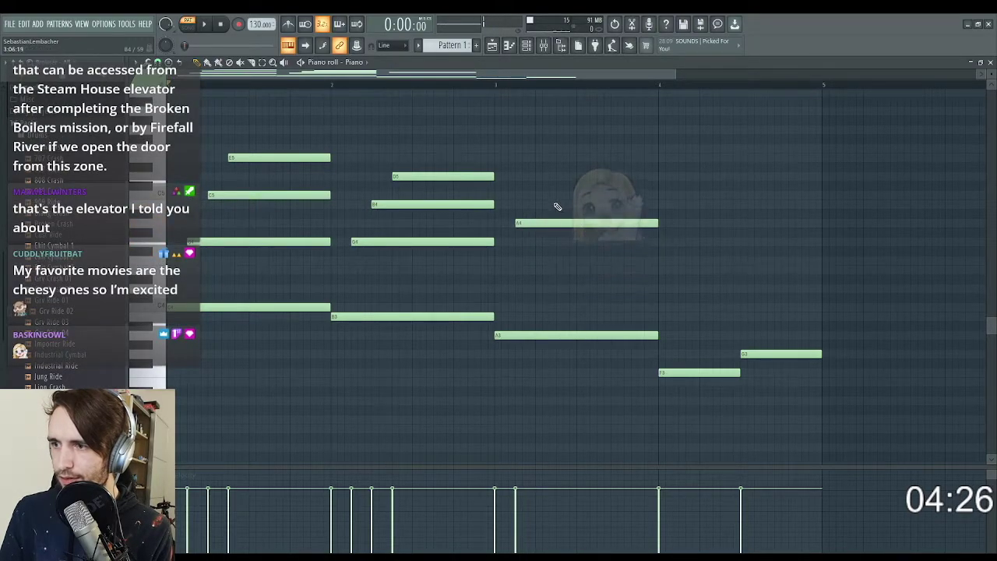
{"action": "left_click", "coordinate": [548, 196]}
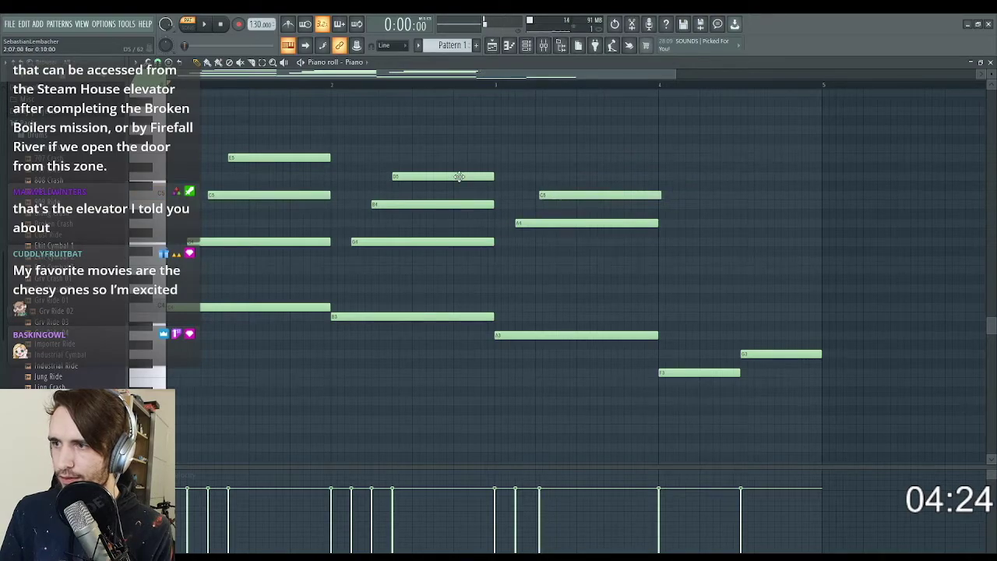
{"action": "left_click_drag", "start_coordinate": [560, 157], "coordinate": [555, 119]}
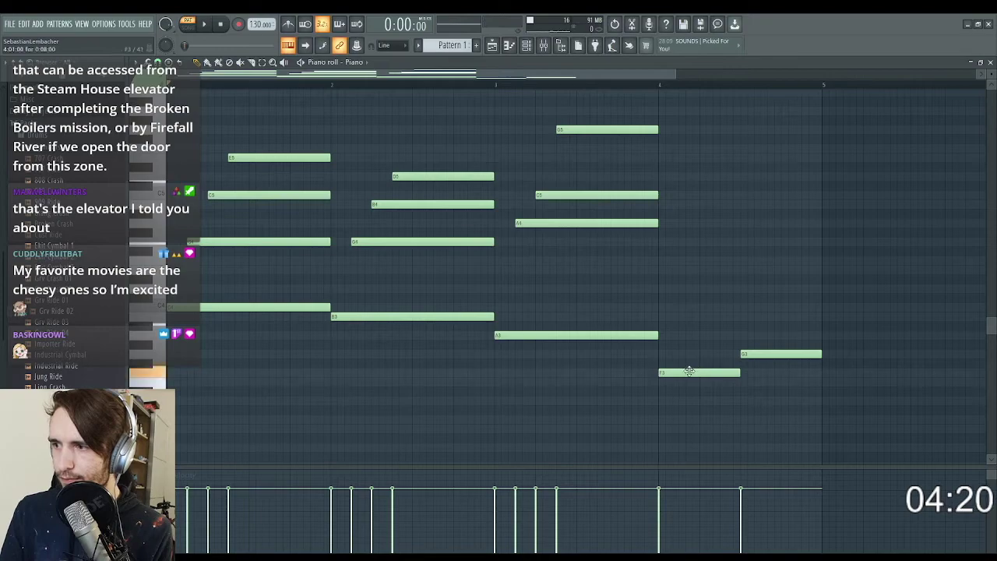
Step: Fill out bar 4 with C4 and F4 above the F3 bass note, and D4 and G4 above G3
{"action": "left_click", "coordinate": [705, 335]}
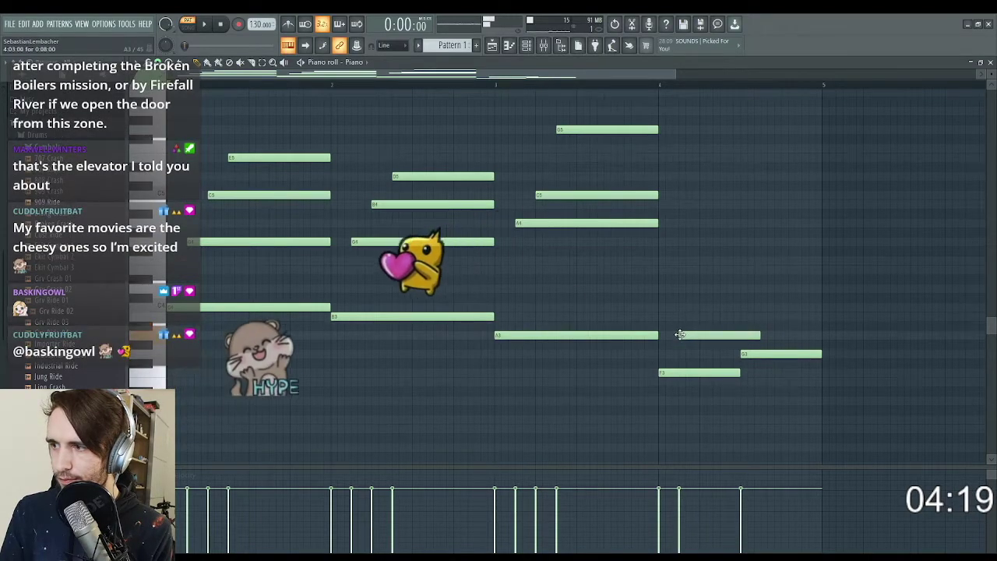
{"action": "left_click_drag", "start_coordinate": [757, 334], "coordinate": [694, 306]}
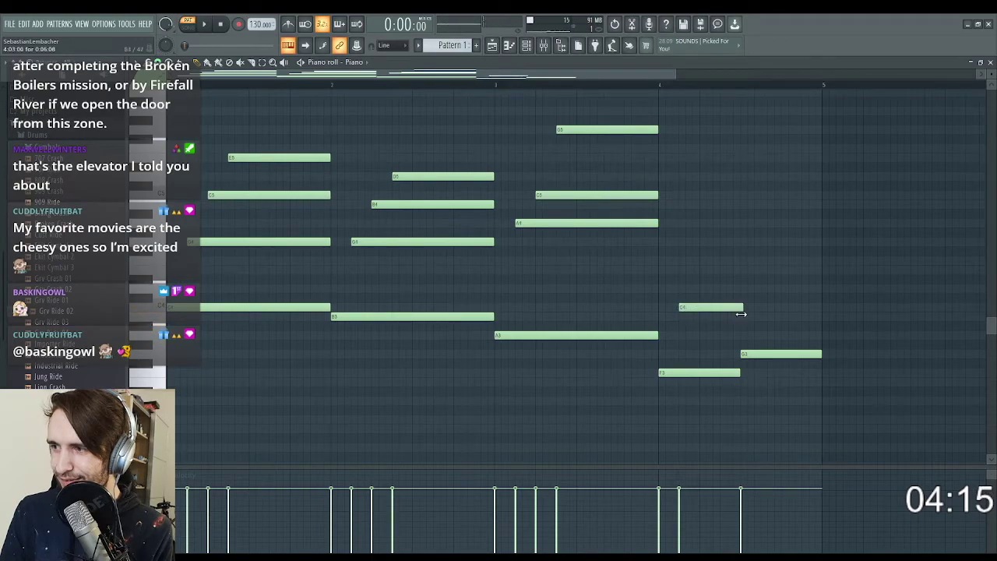
{"action": "left_click", "coordinate": [691, 260]}
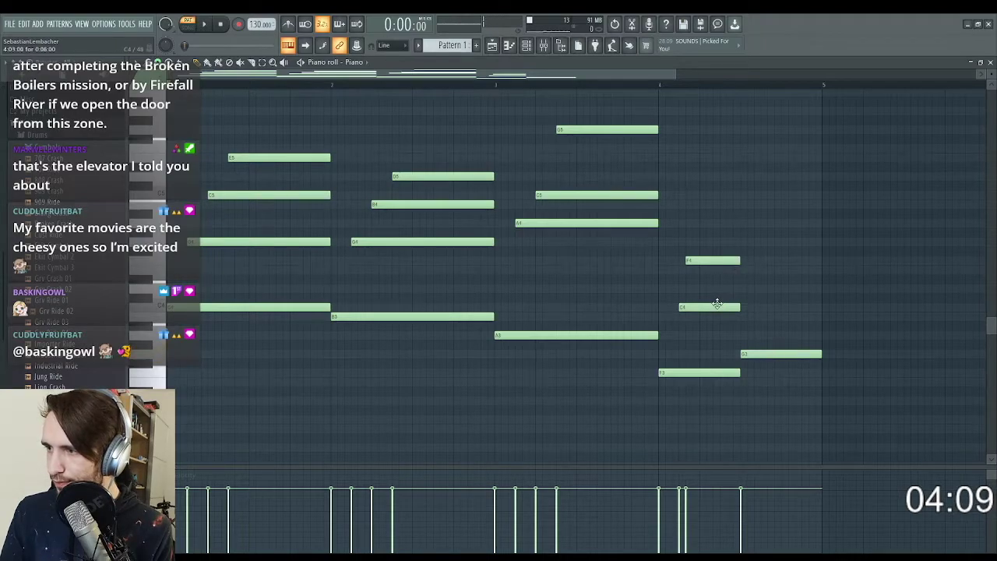
{"action": "left_click", "coordinate": [757, 288]}
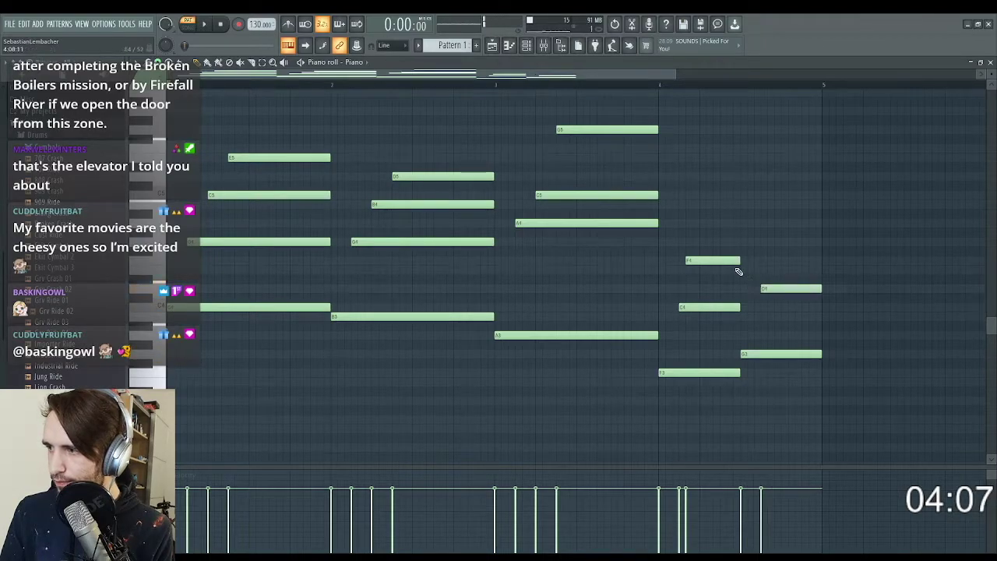
{"action": "left_click", "coordinate": [768, 240]}
Step: Play back the four-bar chord pattern and lower the tempo to 110 BPM
{"action": "key", "text": "space"}
{"action": "scroll", "coordinate": [541, 213], "scroll_direction": "down", "scroll_amount": 3}
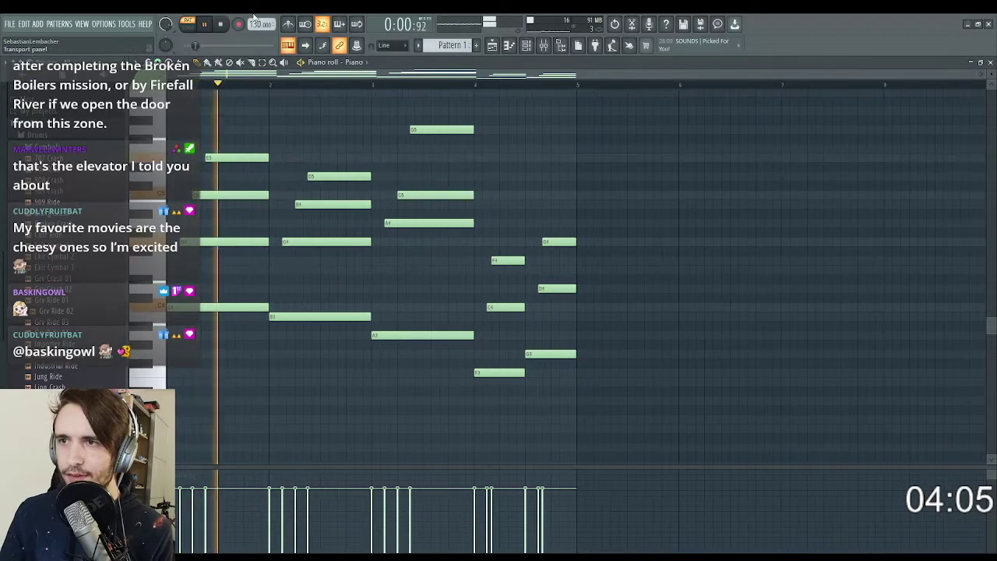
{"action": "left_click_drag", "start_coordinate": [259, 24], "coordinate": [260, 63]}
{"action": "scroll", "coordinate": [310, 188], "scroll_direction": "up", "scroll_amount": 3}
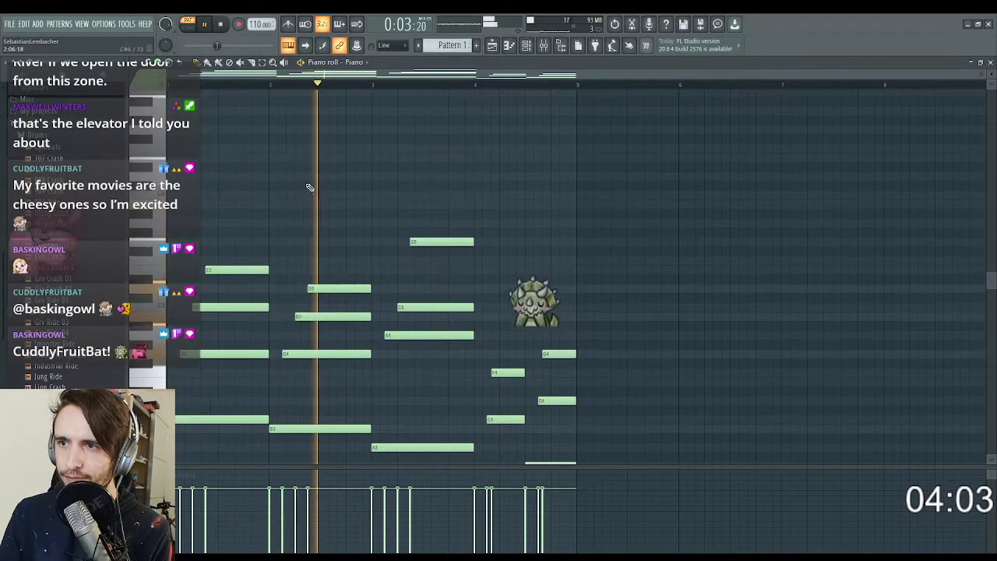
{"action": "scroll", "coordinate": [245, 211], "scroll_direction": "up", "scroll_amount": 2}
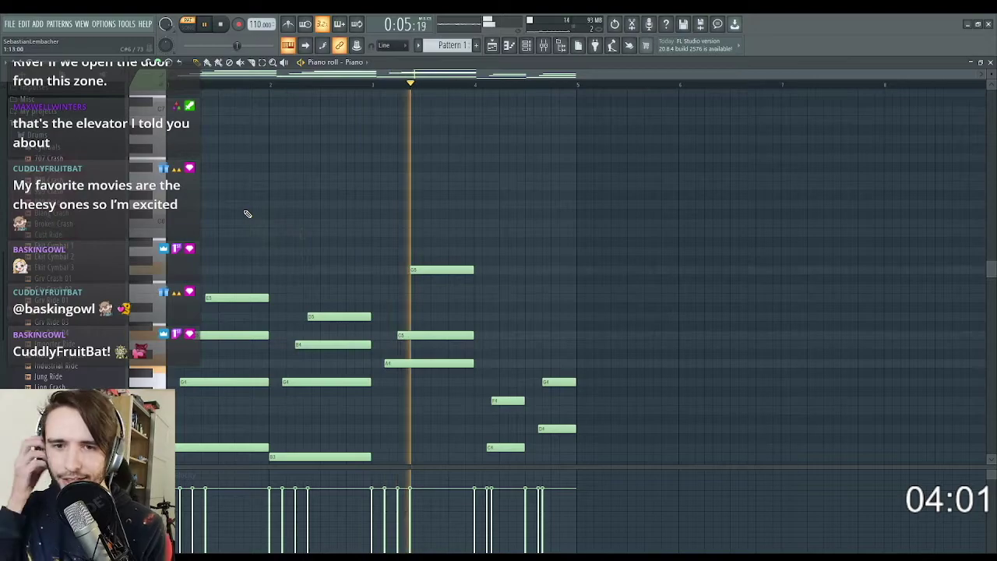
{"action": "scroll", "coordinate": [330, 241], "scroll_direction": "down", "scroll_amount": 3}
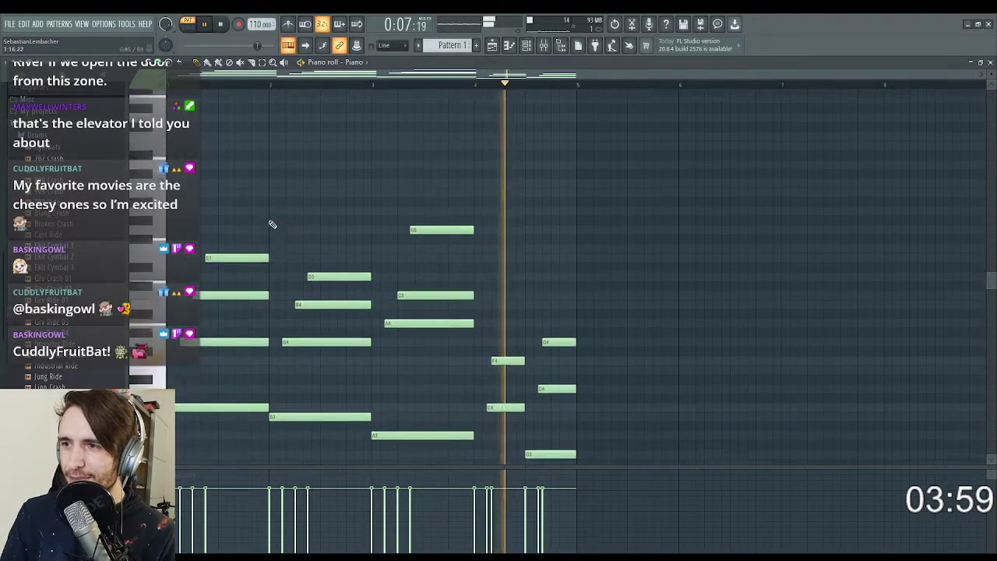
{"action": "scroll", "coordinate": [540, 304], "scroll_direction": "down", "scroll_amount": 5}
{"action": "scroll", "coordinate": [544, 374], "scroll_direction": "up", "scroll_amount": 3}
{"action": "key", "text": "space"}
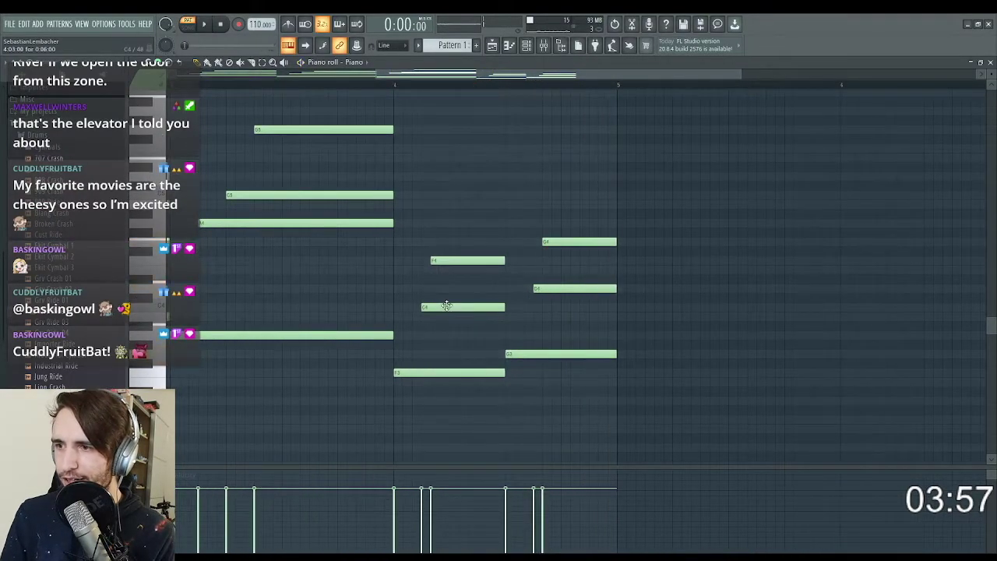
Step: Start the F4 and G4 notes in bar 4 slightly later so the chord notes are evenly staggered, and audition the pattern
{"action": "mouse_move", "coordinate": [464, 269]}
{"action": "left_mouse_down"}
{"action": "mouse_move", "coordinate": [498, 267]}
{"action": "mouse_move", "coordinate": [476, 267]}
{"action": "left_mouse_up"}
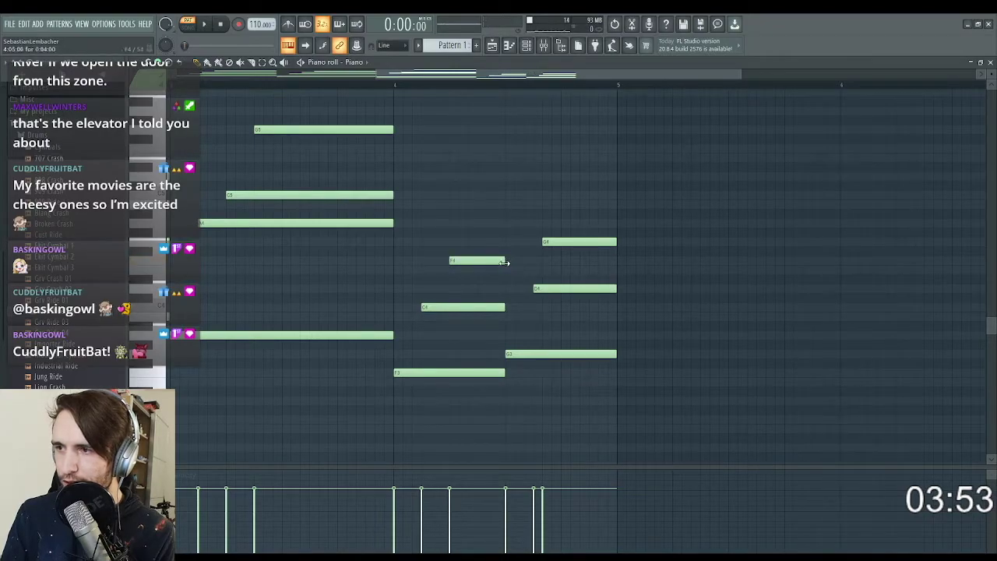
{"action": "left_click_drag", "start_coordinate": [585, 241], "coordinate": [616, 242]}
{"action": "key", "text": "space"}
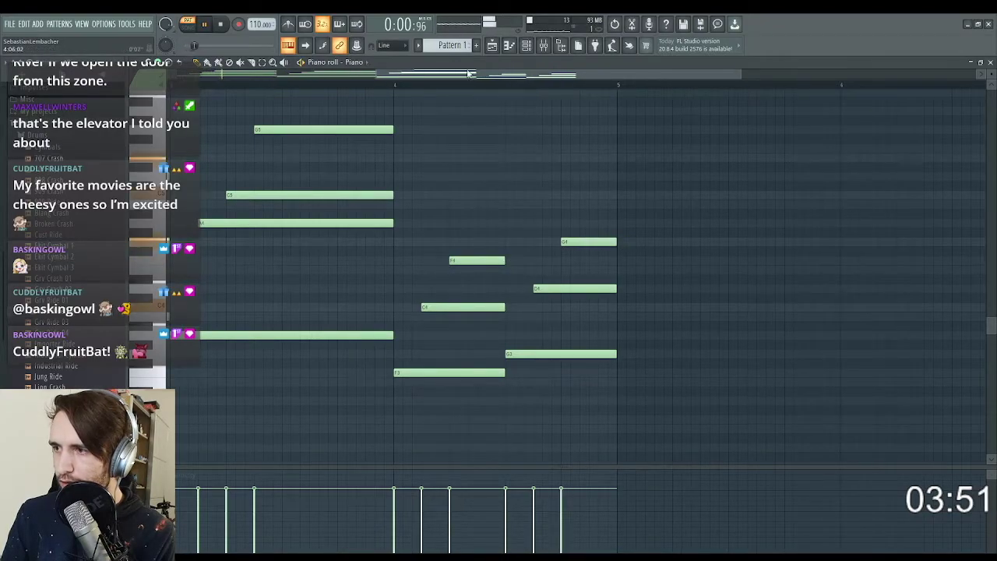
{"action": "key", "text": "space"}
Step: Begin a high melody at the start of bar 1 with E7 and G6 together, each six steps long
{"action": "left_click_drag", "start_coordinate": [468, 73], "coordinate": [261, 75]}
{"action": "scroll", "coordinate": [261, 140], "scroll_direction": "up", "scroll_amount": 3}
{"action": "left_click_drag", "start_coordinate": [212, 137], "coordinate": [70, 127]}
{"action": "scroll", "coordinate": [211, 120], "scroll_direction": "up", "scroll_amount": 4}
{"action": "left_click_drag", "start_coordinate": [211, 202], "coordinate": [178, 126]}
{"action": "scroll", "coordinate": [204, 148], "scroll_direction": "up", "scroll_amount": 1}
{"action": "left_click_drag", "start_coordinate": [202, 223], "coordinate": [167, 240]}
{"action": "key", "text": "space"}
{"action": "key", "text": "space"}
{"action": "left_click_drag", "start_coordinate": [215, 148], "coordinate": [249, 241], "text": "ctrl"}
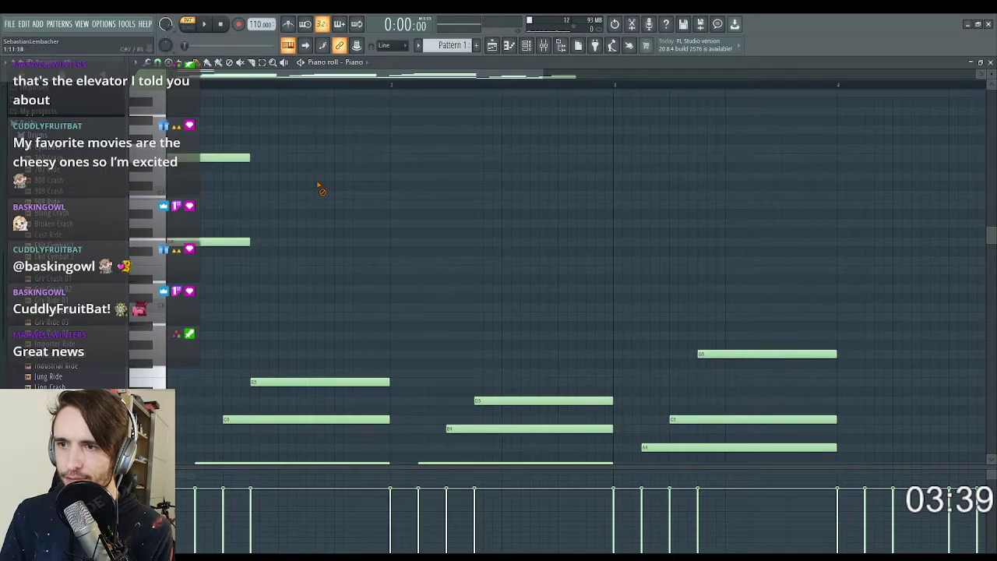
Step: Add a six-step G7 and B6 pair directly after the first melody notes in bar 1, and audition it
{"action": "left_click", "coordinate": [250, 129]}
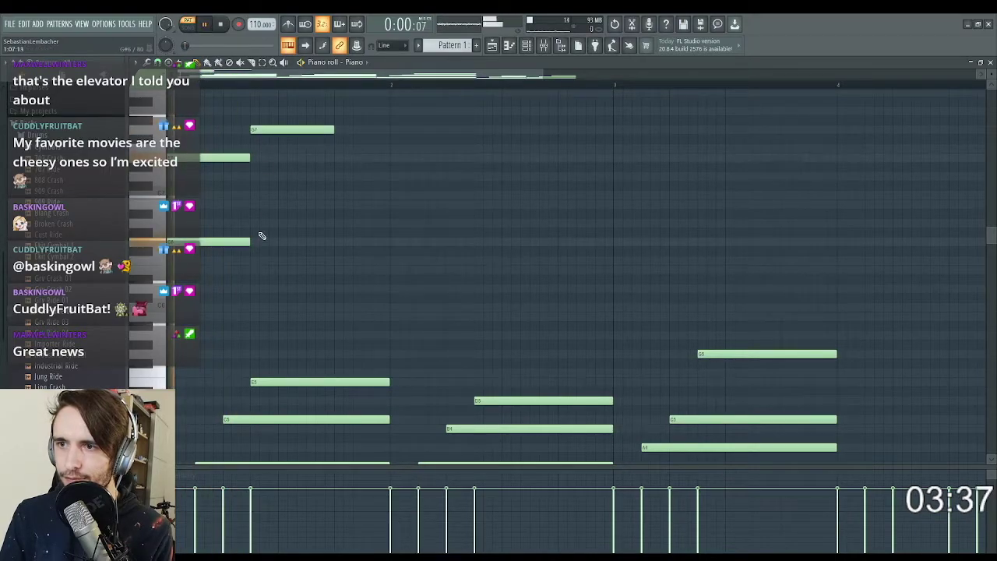
{"action": "key", "text": "space"}
{"action": "left_click", "coordinate": [282, 222]}
{"action": "key", "text": "space"}
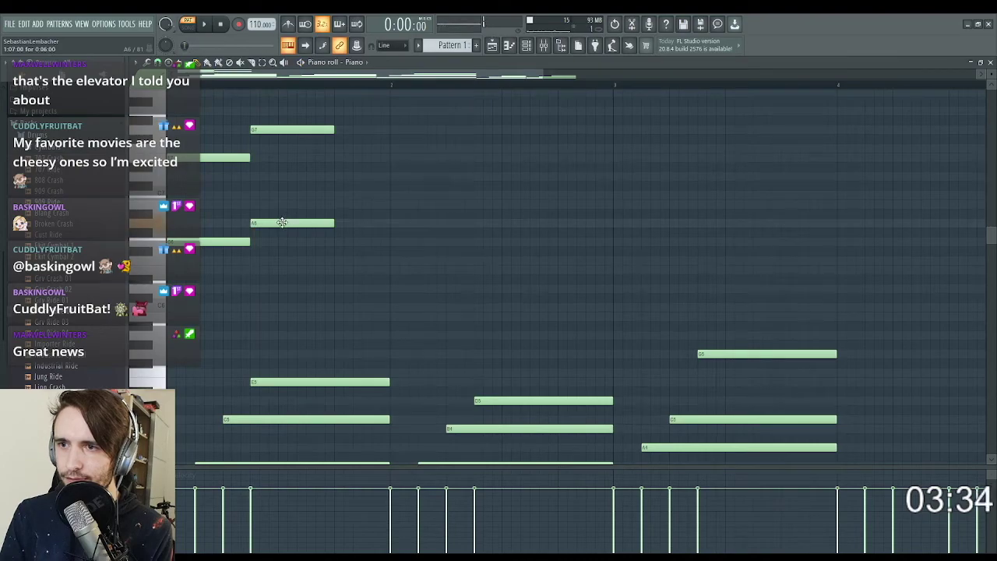
{"action": "left_click_drag", "start_coordinate": [282, 217], "coordinate": [282, 201]}
{"action": "key", "text": "space"}
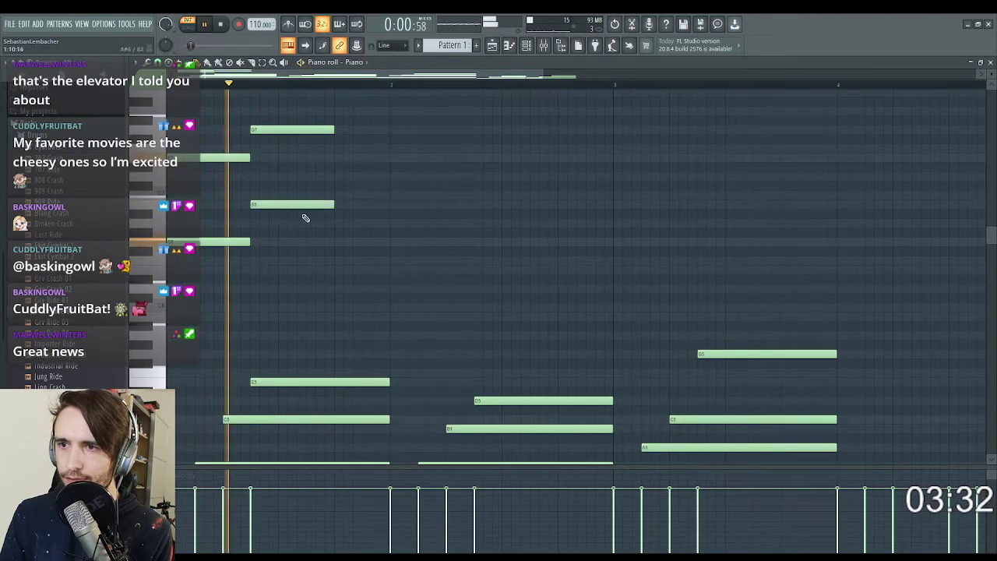
{"action": "key", "text": "space"}
Step: Continue the melody after G7 with a two-step F7 and an E7 held four steps into bar 2
{"action": "left_click", "coordinate": [340, 148]}
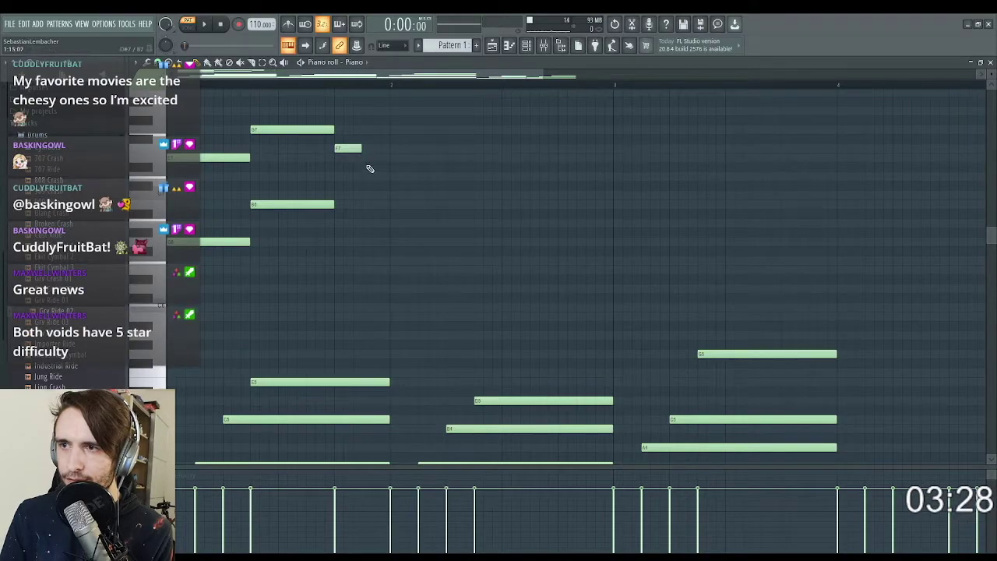
{"action": "left_click", "coordinate": [363, 157]}
{"action": "key", "text": "space"}
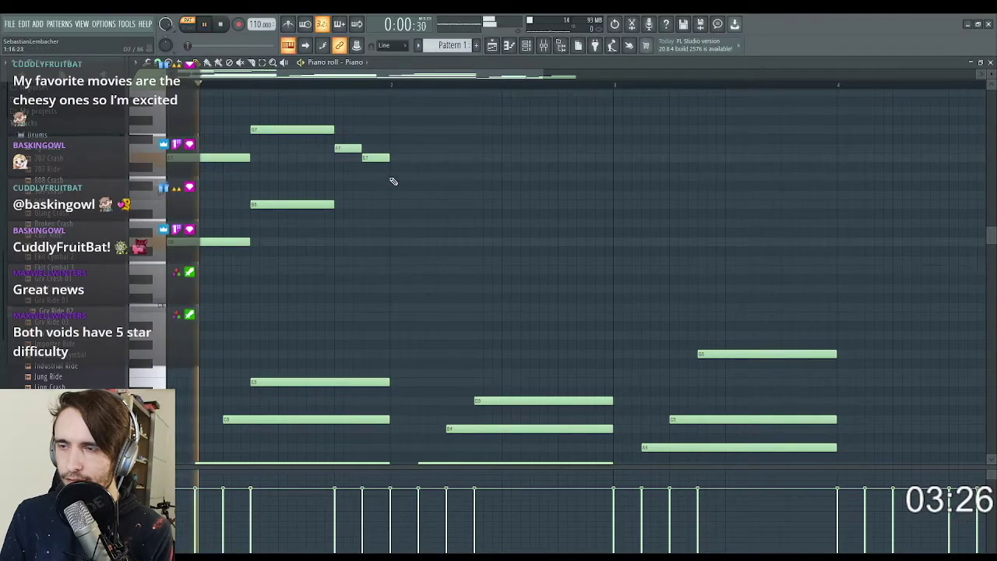
{"action": "left_click_drag", "start_coordinate": [389, 158], "coordinate": [414, 160]}
Step: Extend the melody in bar 2 with a four-step D7 followed by a four-step G7, auditioning the phrase along the way
{"action": "left_click", "coordinate": [419, 175]}
{"action": "key", "text": "space"}
{"action": "key", "text": "space"}
{"action": "left_click_drag", "start_coordinate": [472, 176], "coordinate": [445, 176]}
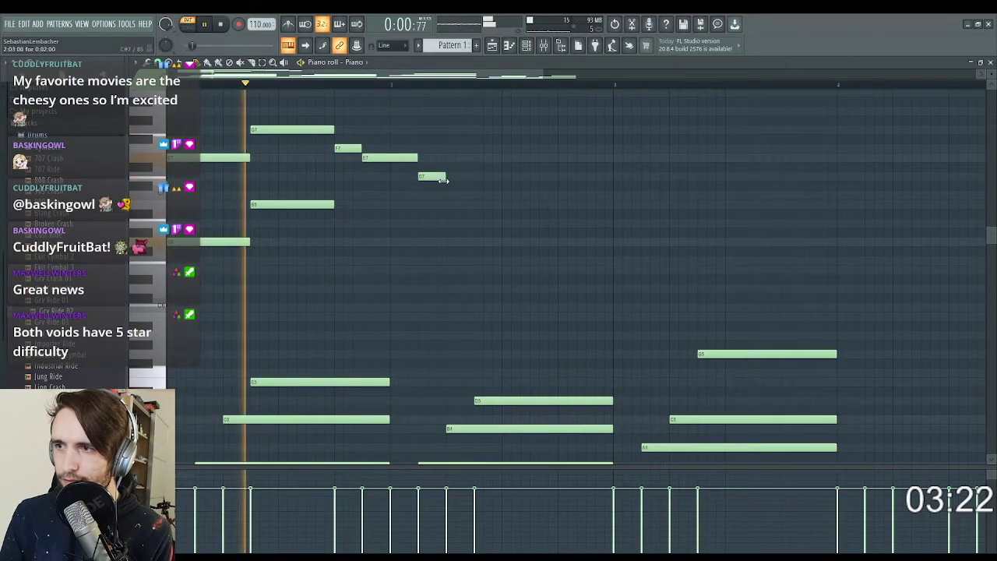
{"action": "key", "text": "space"}
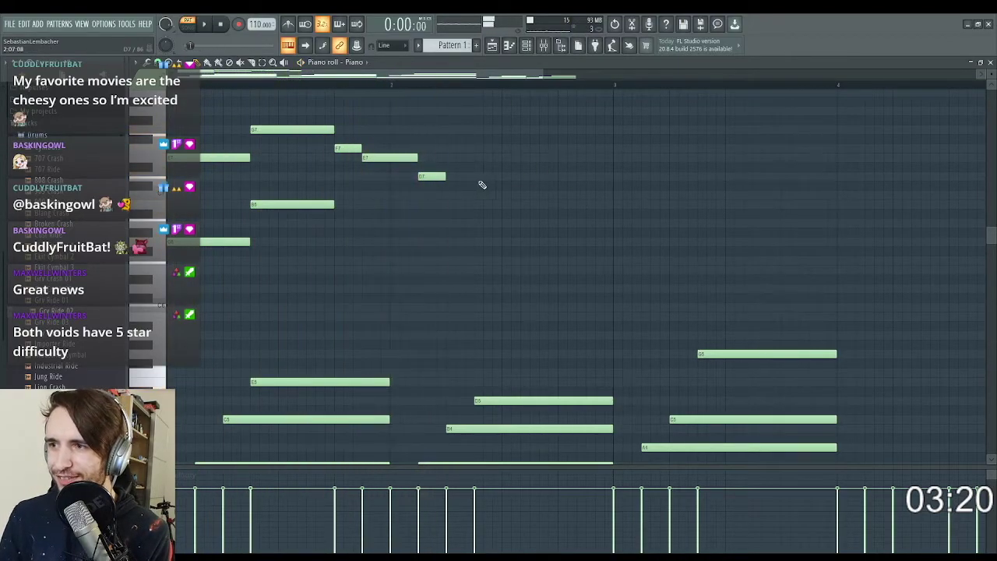
{"action": "left_click_drag", "start_coordinate": [445, 176], "coordinate": [475, 130]}
{"action": "left_click", "coordinate": [475, 148]}
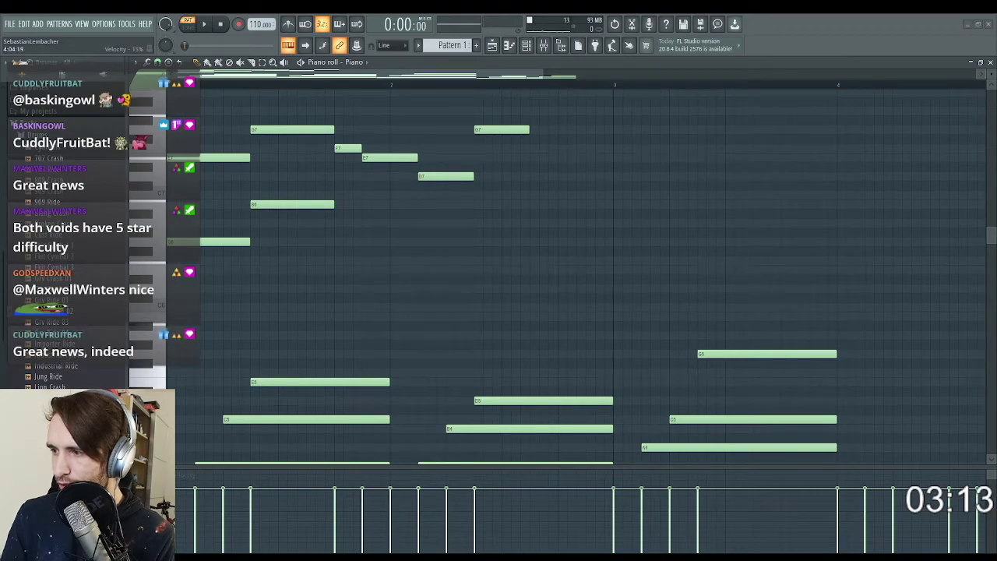
Step: Extend the melody with two-step F7, E7 and D7 notes closing bar 2 and a four-step C7 opening bar 3
{"action": "key", "text": "space"}
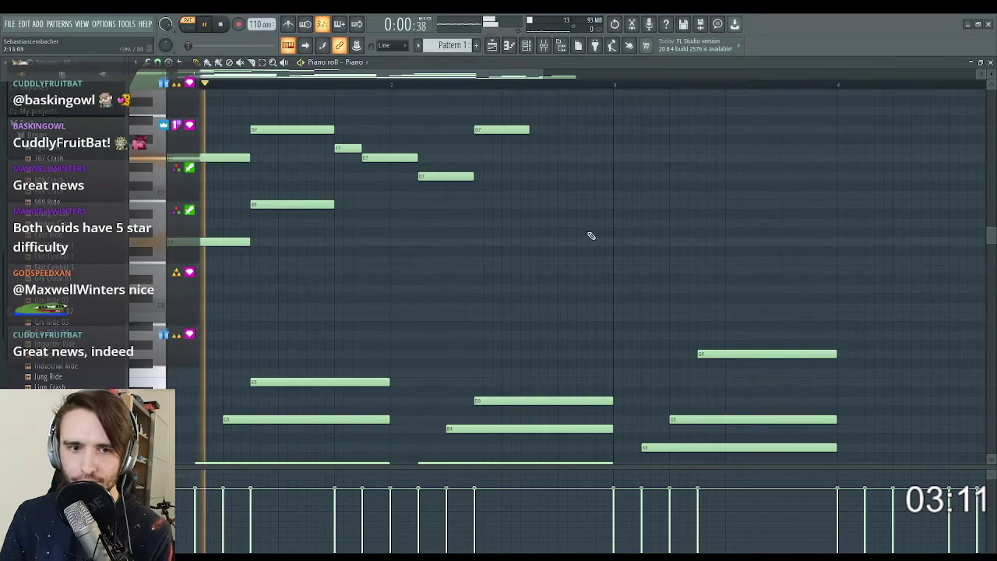
{"action": "scroll", "coordinate": [451, 220], "scroll_direction": "up", "scroll_amount": 1}
{"action": "scroll", "coordinate": [668, 193], "scroll_direction": "up", "scroll_amount": 1, "text": "ctrl"}
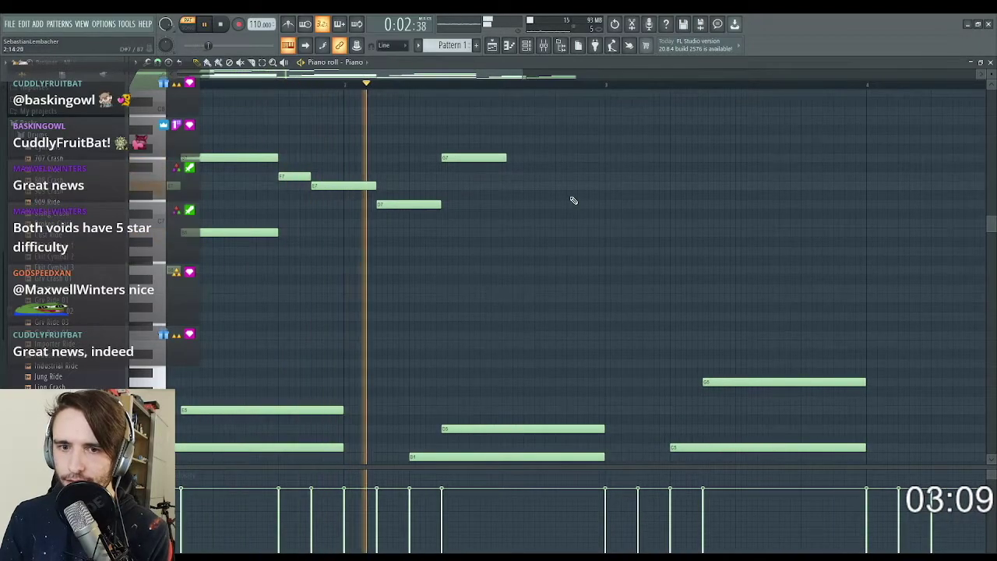
{"action": "scroll", "coordinate": [553, 210], "scroll_direction": "up", "scroll_amount": 1}
{"action": "key", "text": "space"}
{"action": "left_click", "coordinate": [559, 231]}
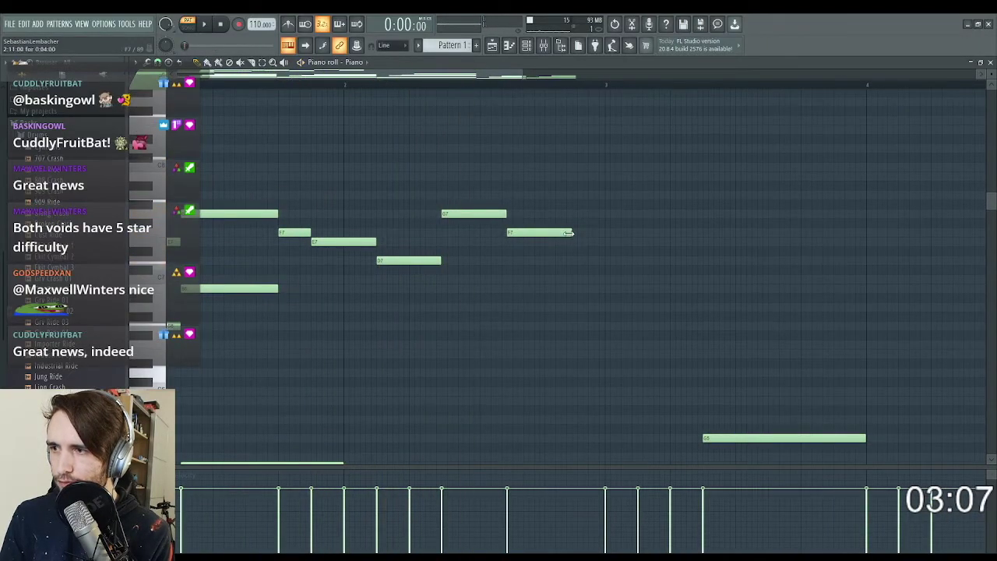
{"action": "left_click", "coordinate": [549, 242]}
{"action": "left_click", "coordinate": [575, 261]}
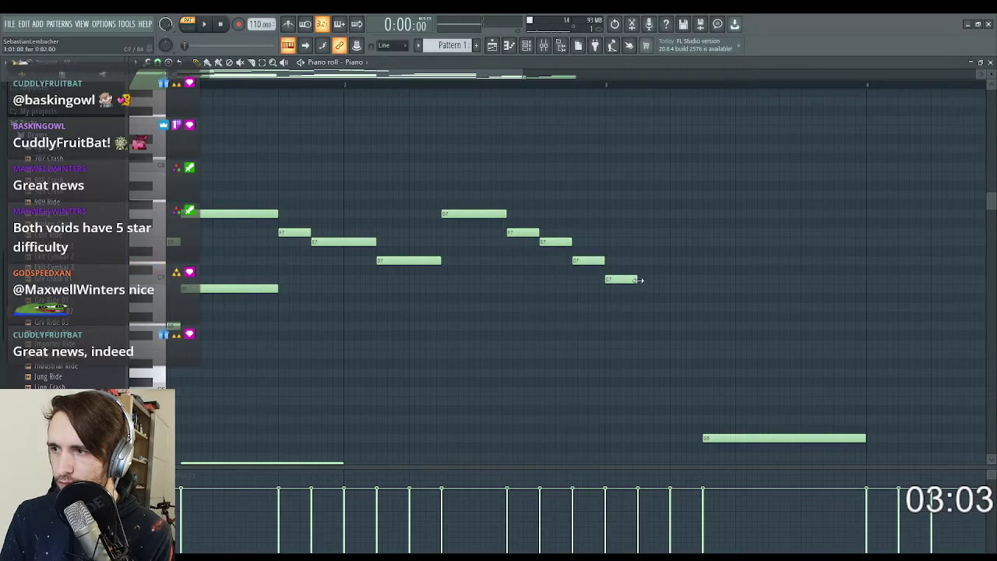
{"action": "scroll", "coordinate": [447, 280], "scroll_direction": "up", "scroll_amount": 2}
Step: Add a four-step F6 harmony note aligned under the D7 in bar 2, and audition the phrase
{"action": "key", "text": "space"}
{"action": "scroll", "coordinate": [289, 231], "scroll_direction": "down", "scroll_amount": 1, "text": "ctrl"}
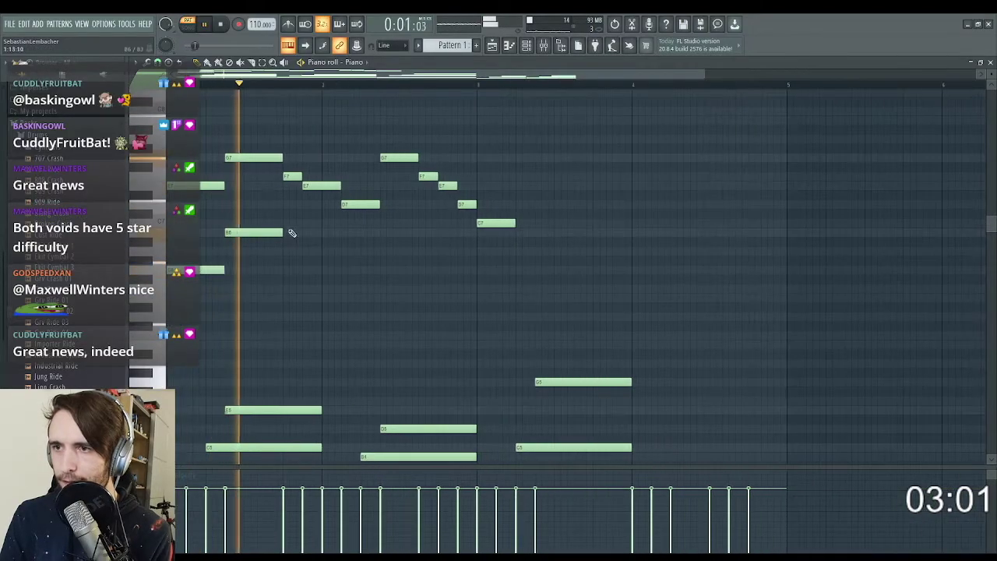
{"action": "scroll", "coordinate": [358, 265], "scroll_direction": "up", "scroll_amount": 1}
{"action": "key", "text": "space"}
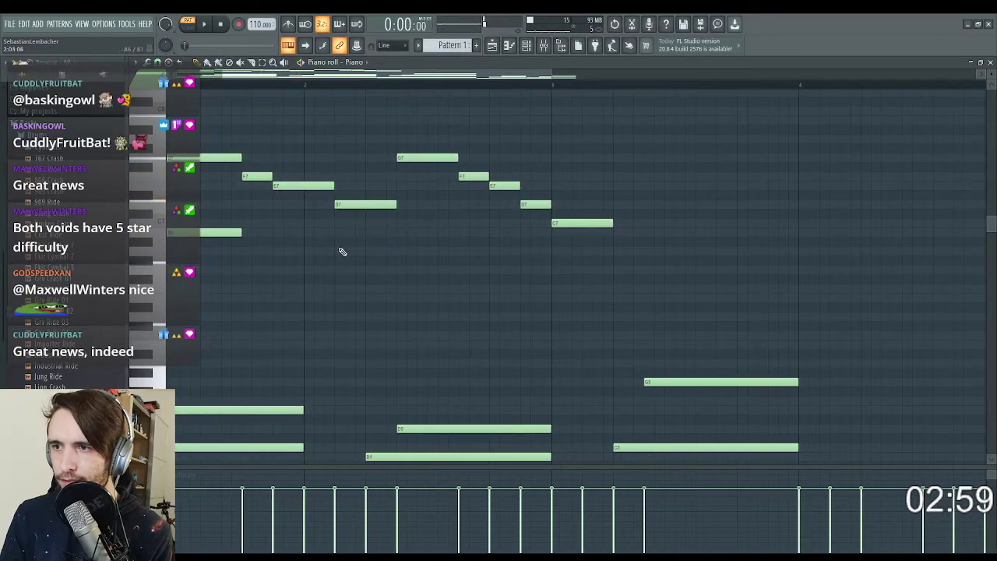
{"action": "mouse_move", "coordinate": [334, 276]}
{"action": "left_mouse_down"}
{"action": "mouse_move", "coordinate": [340, 325]}
{"action": "mouse_move", "coordinate": [340, 282]}
{"action": "left_mouse_up"}
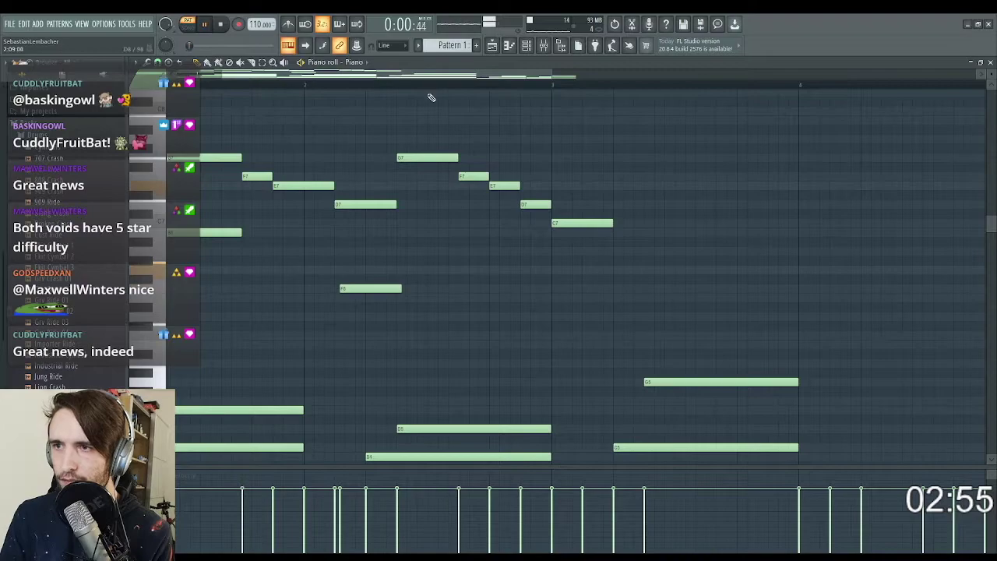
{"action": "scroll", "coordinate": [435, 195], "scroll_direction": "up", "scroll_amount": 1}
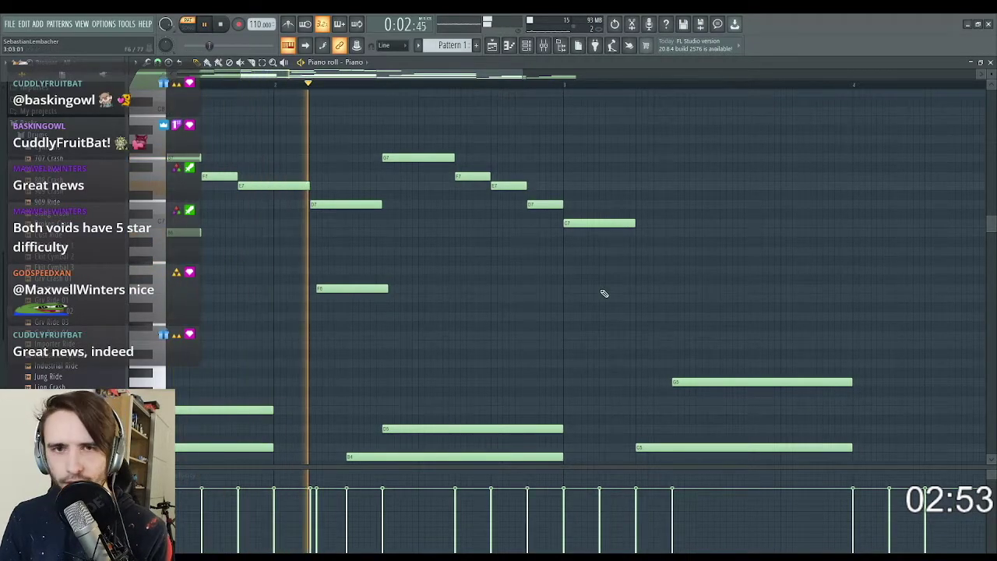
{"action": "key", "text": "space"}
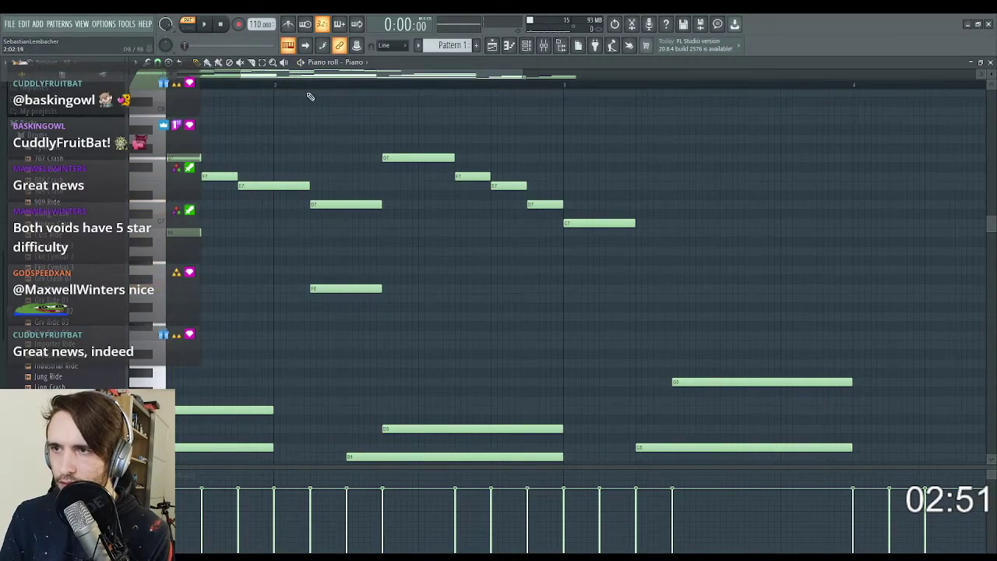
{"action": "left_click", "coordinate": [316, 84]}
{"action": "key", "text": "space"}
{"action": "key", "text": "space"}
Step: Add a four-step B6 harmony note under the second G7 of the melody in bar 2, and audition it
{"action": "left_click", "coordinate": [384, 253]}
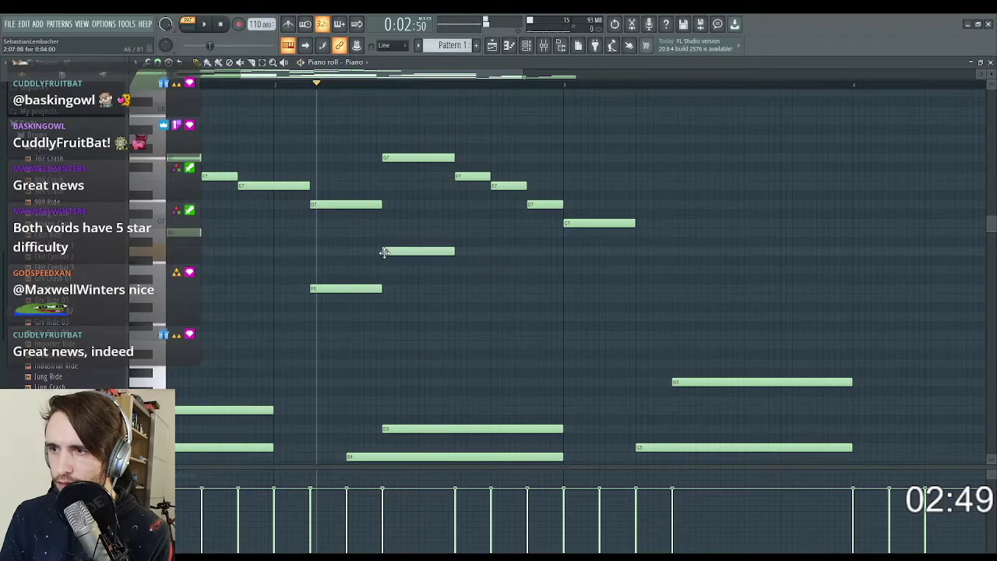
{"action": "key", "text": "space"}
{"action": "key", "text": "space"}
{"action": "left_click_drag", "start_coordinate": [414, 251], "coordinate": [412, 231]}
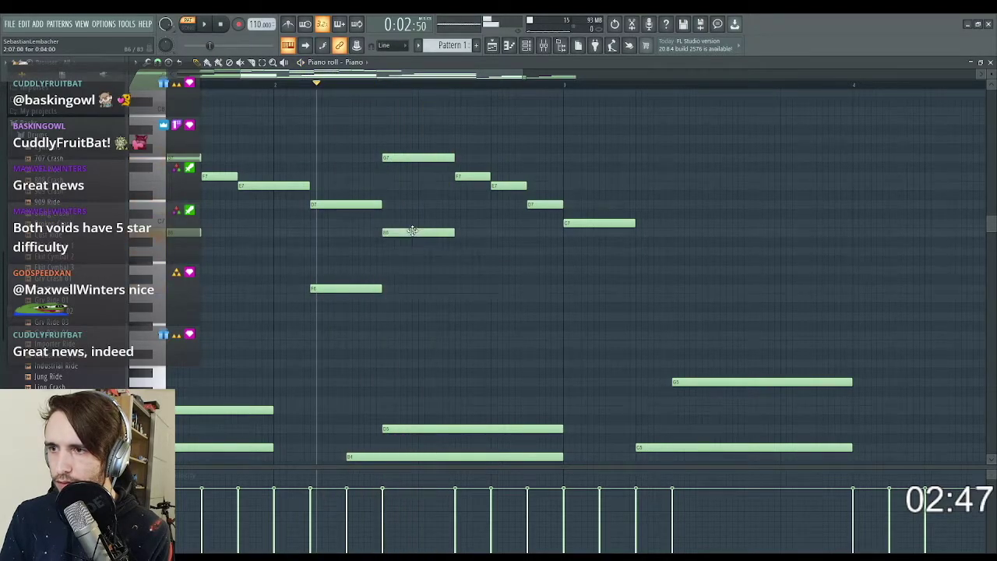
{"action": "key", "text": "space"}
{"action": "scroll", "coordinate": [649, 284], "scroll_direction": "up", "scroll_amount": 2}
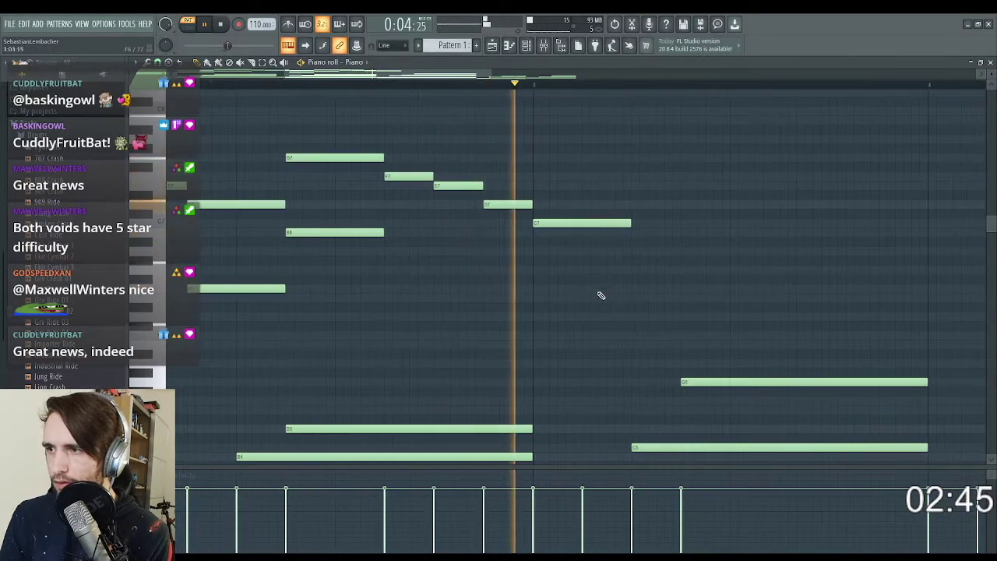
Step: Add a four-step E6 under the C7 at the start of bar 3, and play the result back
{"action": "key", "text": "space"}
{"action": "left_click", "coordinate": [528, 315]}
{"action": "left_click_drag", "start_coordinate": [528, 314], "coordinate": [568, 289]}
{"action": "key", "text": "space"}
{"action": "scroll", "coordinate": [743, 283], "scroll_direction": "down", "scroll_amount": 3}
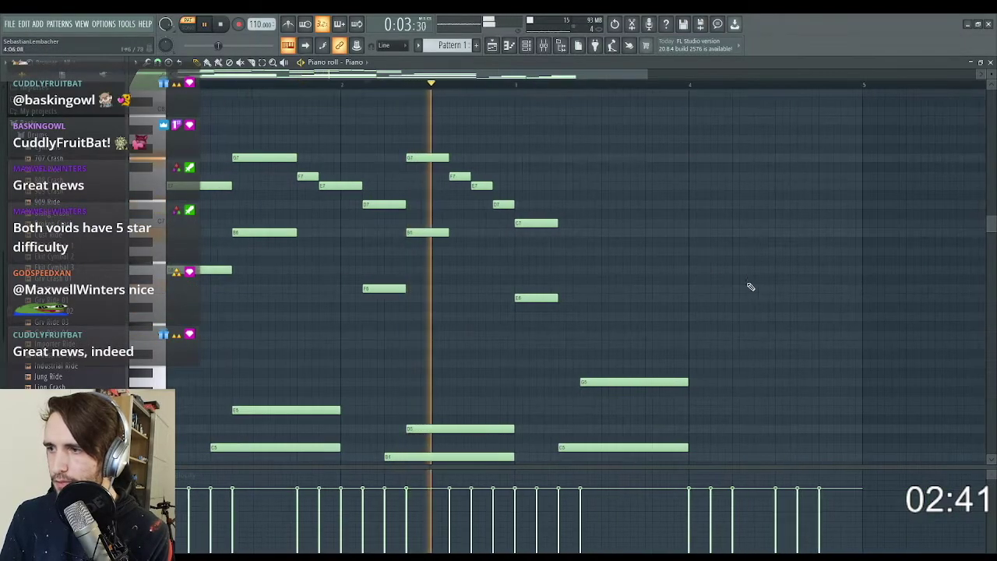
{"action": "scroll", "coordinate": [750, 287], "scroll_direction": "up", "scroll_amount": 2}
{"action": "key", "text": "space"}
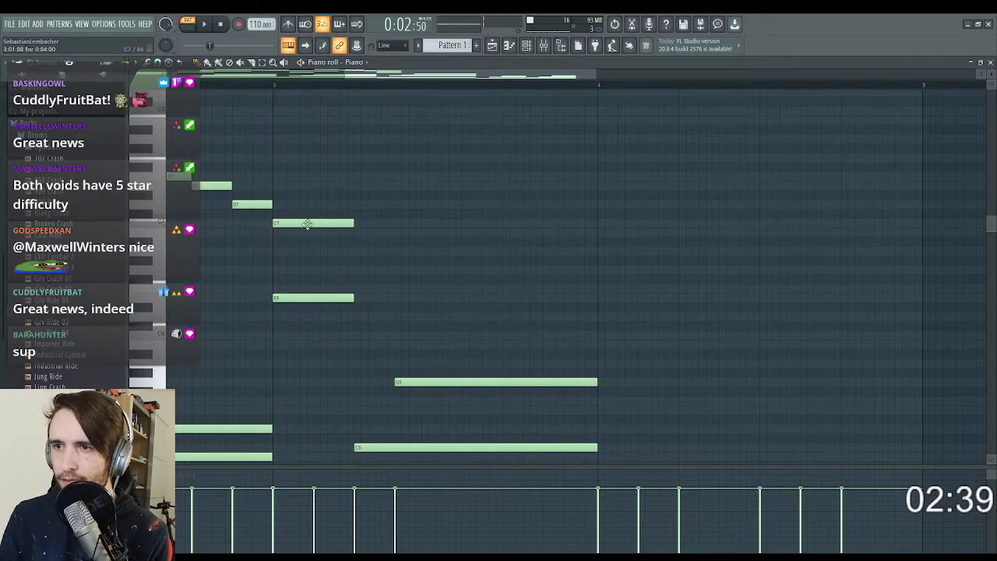
Step: Move the C7 and E6 pair two steps into bar 3 and lengthen the preceding D7 to four steps
{"action": "left_click_drag", "start_coordinate": [304, 229], "coordinate": [332, 227]}
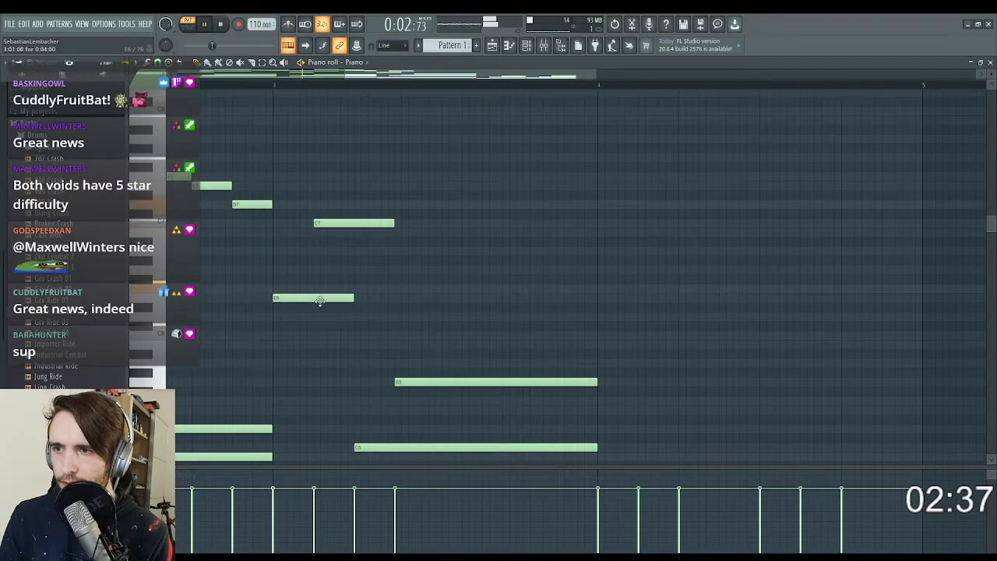
{"action": "left_click_drag", "start_coordinate": [319, 302], "coordinate": [366, 301]}
{"action": "left_click_drag", "start_coordinate": [273, 207], "coordinate": [308, 212]}
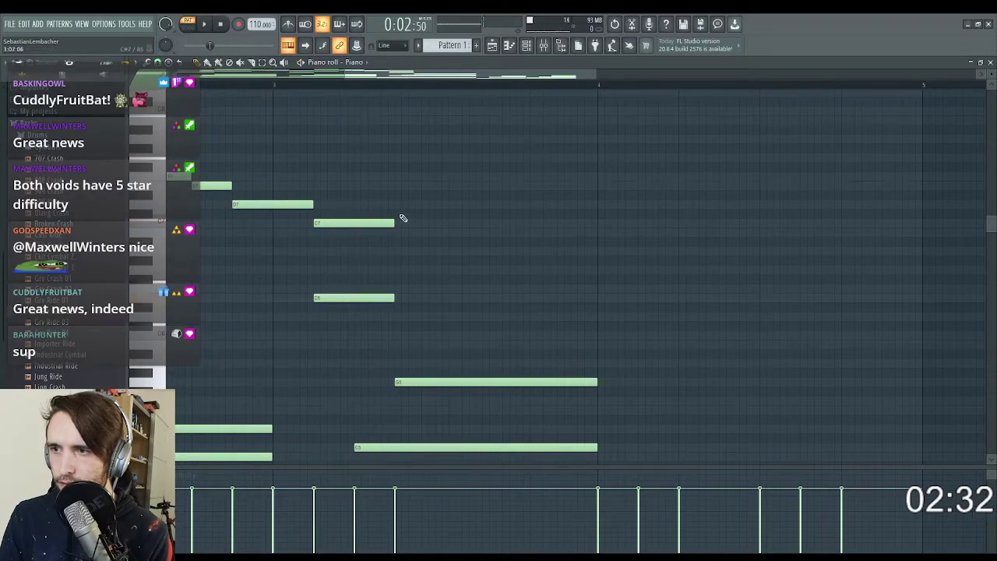
Step: Place a four-step E7 directly after the C7 in bar 3, and audition it
{"action": "left_click_drag", "start_coordinate": [397, 178], "coordinate": [398, 189]}
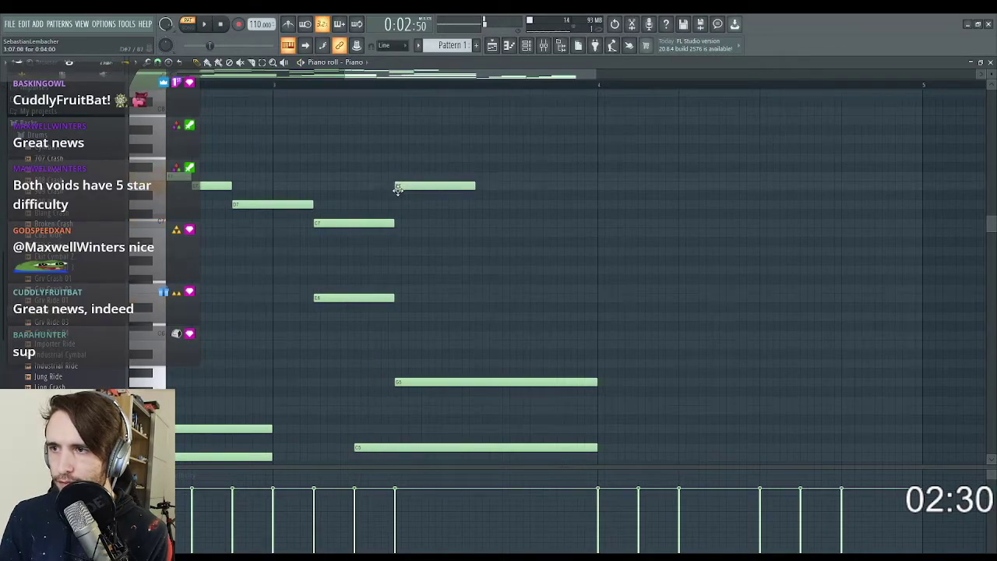
{"action": "key", "text": "space"}
{"action": "left_click_drag", "start_coordinate": [477, 186], "coordinate": [448, 189]}
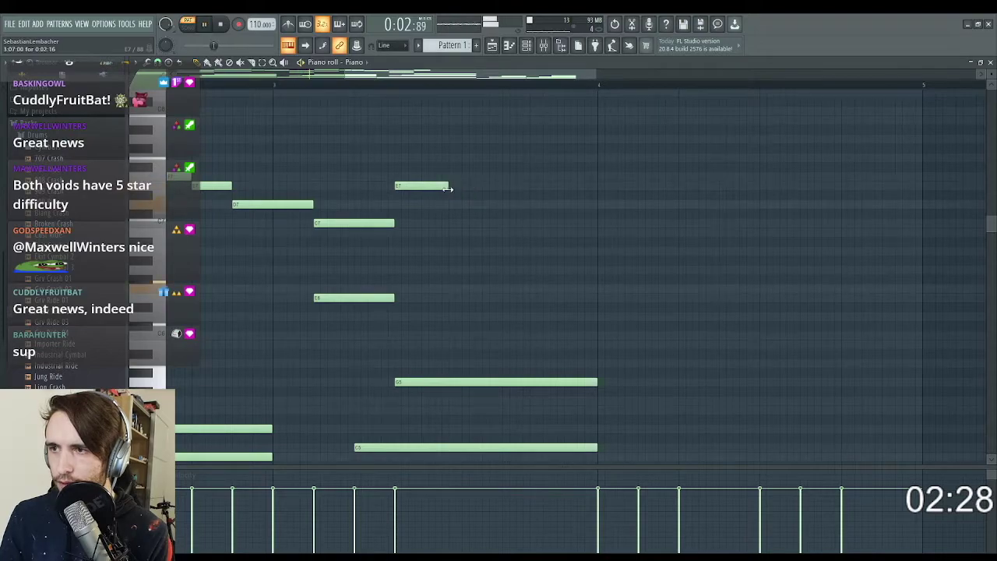
{"action": "scroll", "coordinate": [534, 231], "scroll_direction": "up", "scroll_amount": 3}
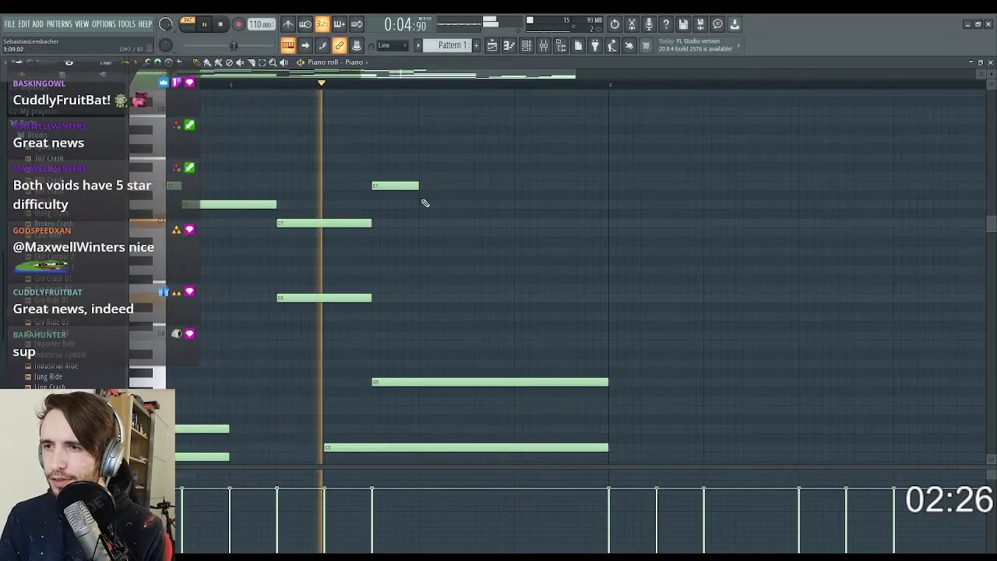
{"action": "key", "text": "space"}
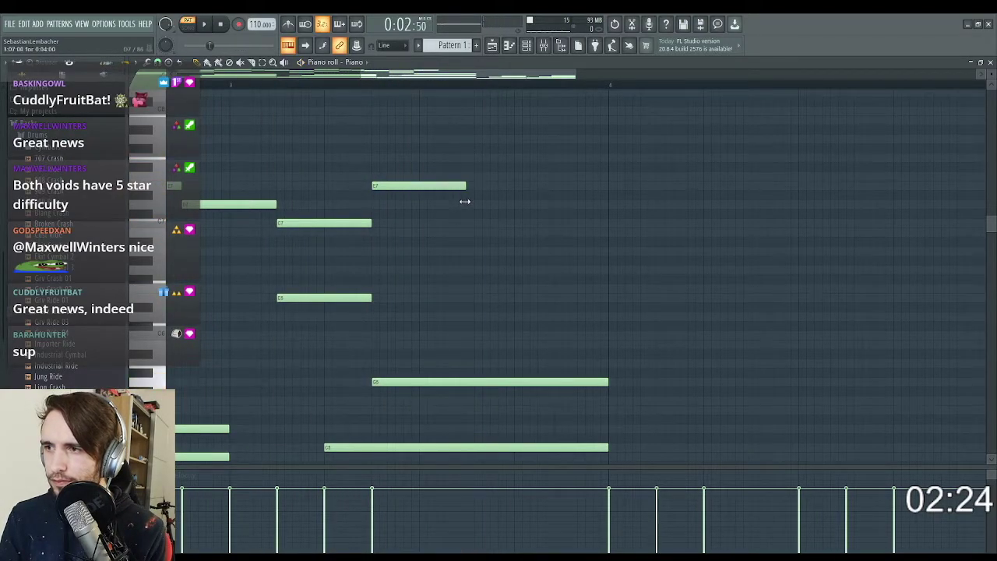
Step: Lengthen the E7 to the end of bar 3 and add a four-step F7, two-step A7 and four-step G7 in bar 4
{"action": "scroll", "coordinate": [535, 248], "scroll_direction": "down", "scroll_amount": 3}
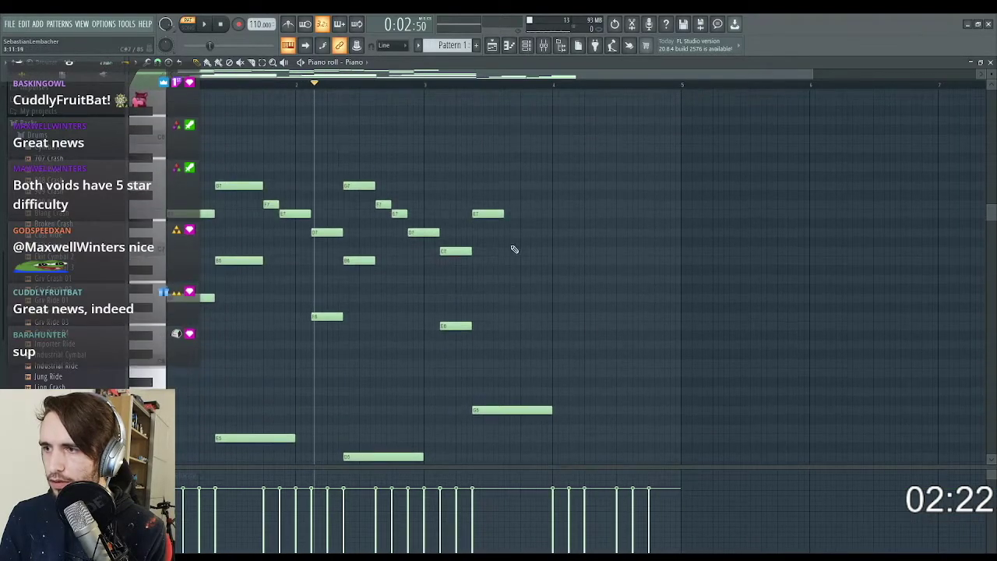
{"action": "left_click_drag", "start_coordinate": [510, 215], "coordinate": [551, 204]}
{"action": "left_click_drag", "start_coordinate": [617, 204], "coordinate": [582, 208]}
{"action": "left_click_drag", "start_coordinate": [599, 176], "coordinate": [597, 158]}
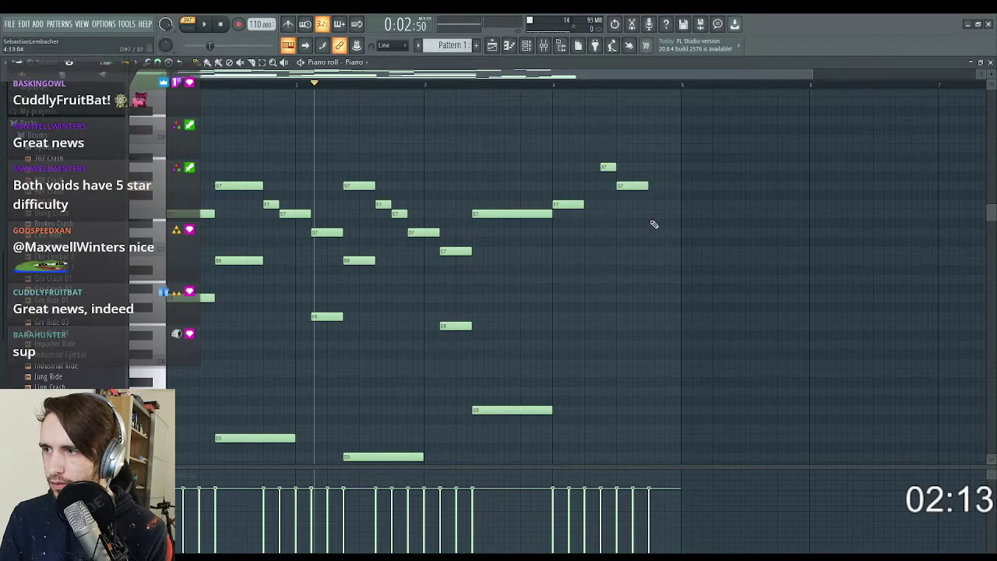
Step: End bar 4 with a two-step D7 and lengthen the F7 and G7 there to six steps each during playback
{"action": "key", "text": "space"}
{"action": "scroll", "coordinate": [594, 211], "scroll_direction": "up", "scroll_amount": 2, "text": "ctrl"}
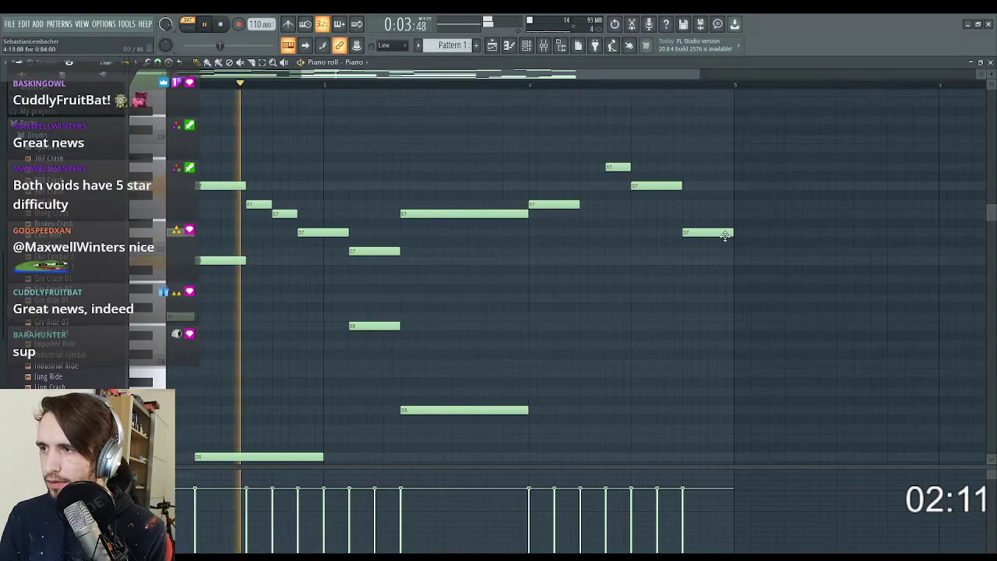
{"action": "mouse_move", "coordinate": [727, 231]}
{"action": "left_mouse_down"}
{"action": "mouse_move", "coordinate": [752, 231]}
{"action": "mouse_move", "coordinate": [734, 236]}
{"action": "left_mouse_up"}
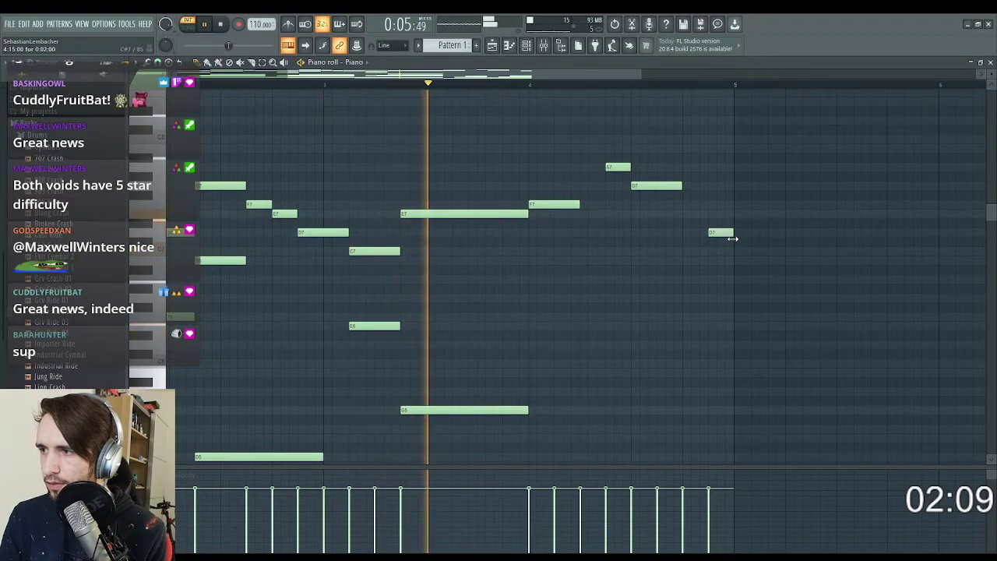
{"action": "left_click_drag", "start_coordinate": [681, 186], "coordinate": [708, 193]}
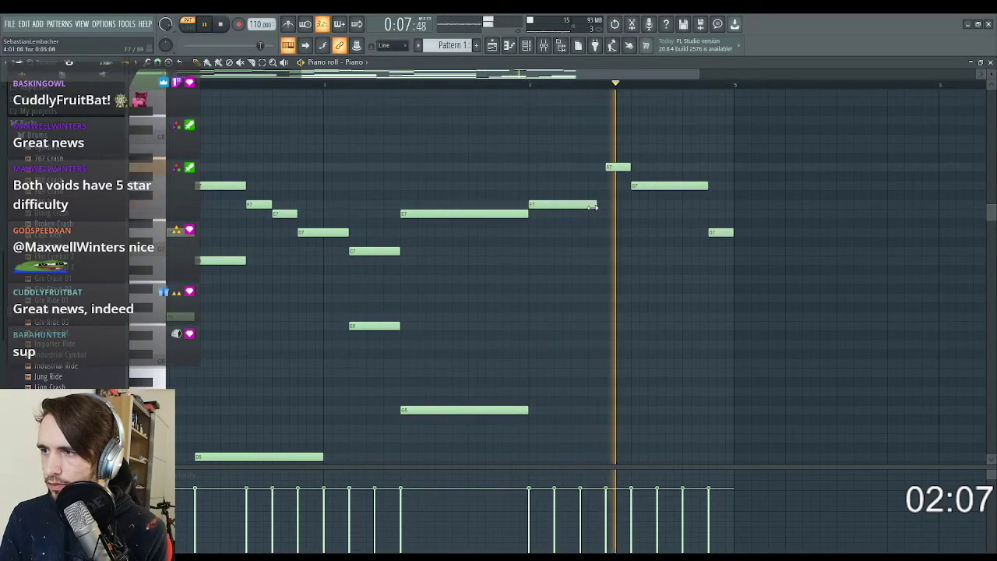
Step: Duplicate the whole four-bar pattern into bars 5 to 8 and look over the copied notes
{"action": "scroll", "coordinate": [527, 312], "scroll_direction": "down", "scroll_amount": 2, "text": "ctrl"}
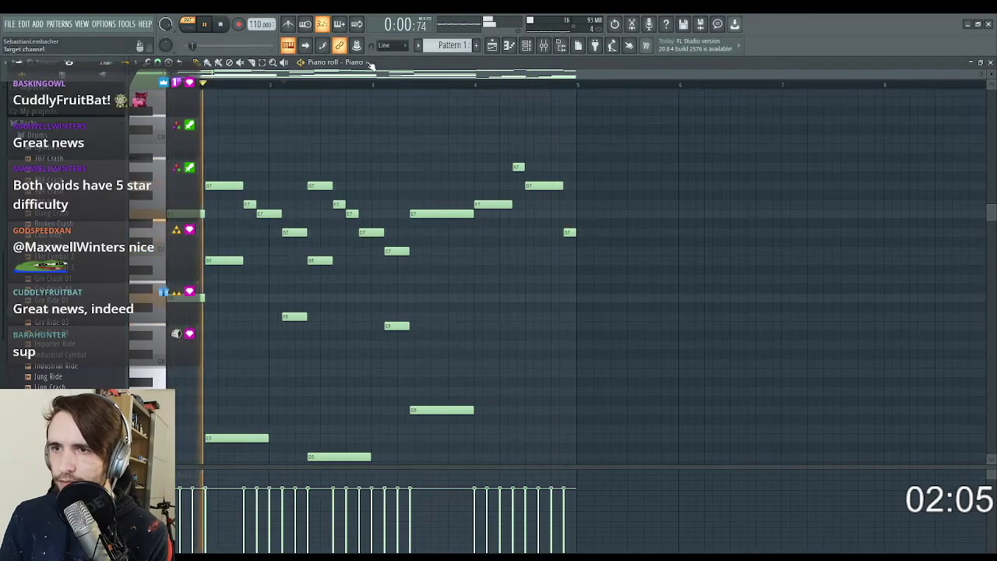
{"action": "key", "text": "ctrl+b"}
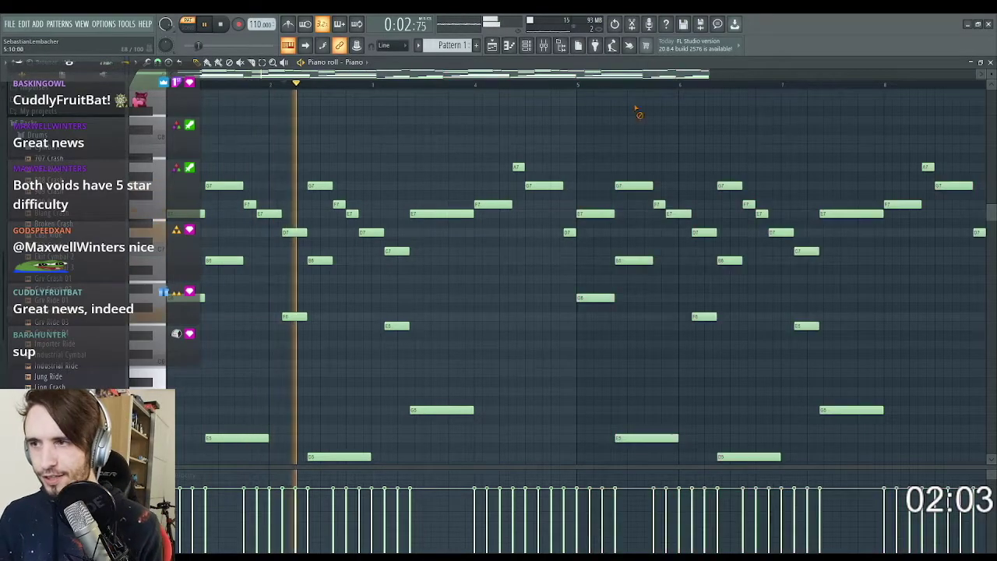
{"action": "scroll", "coordinate": [748, 183], "scroll_direction": "down", "scroll_amount": 3}
{"action": "scroll", "coordinate": [711, 202], "scroll_direction": "down", "scroll_amount": 1, "text": "ctrl"}
{"action": "scroll", "coordinate": [218, 198], "scroll_direction": "up", "scroll_amount": 1, "text": "ctrl"}
{"action": "scroll", "coordinate": [510, 178], "scroll_direction": "up", "scroll_amount": 3}
{"action": "scroll", "coordinate": [404, 251], "scroll_direction": "up", "scroll_amount": 2, "text": "ctrl"}
{"action": "key", "text": "space"}
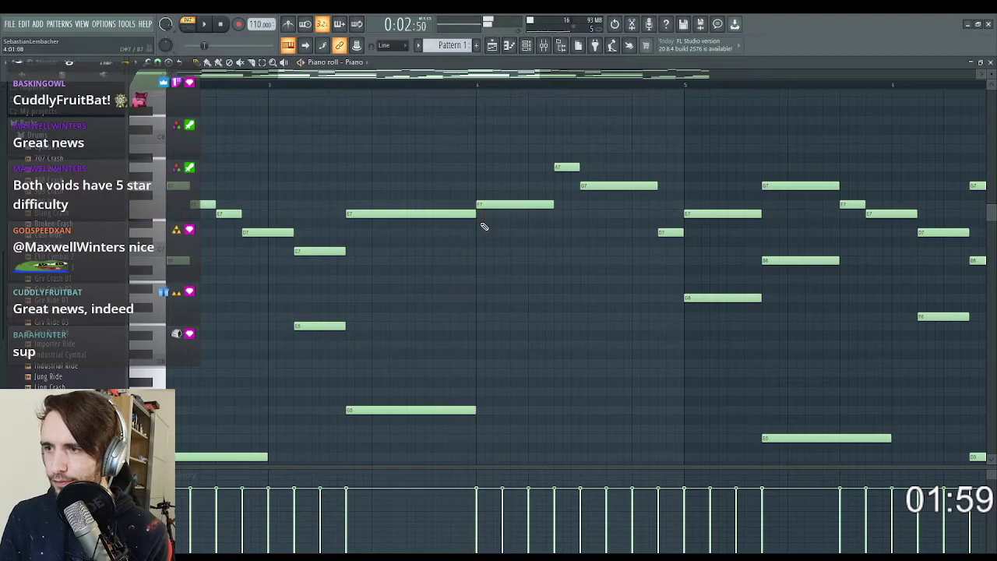
Step: Harmonize the F7 at the start of bar 4 with six-step A6 and C7 notes, and audition from bar 4
{"action": "left_click", "coordinate": [475, 279]}
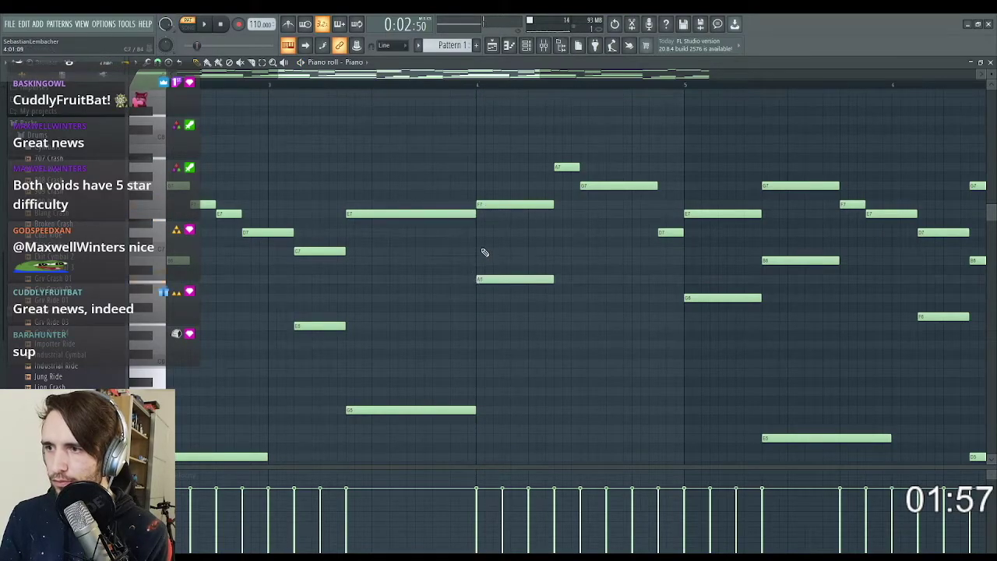
{"action": "left_click_drag", "start_coordinate": [476, 232], "coordinate": [472, 257]}
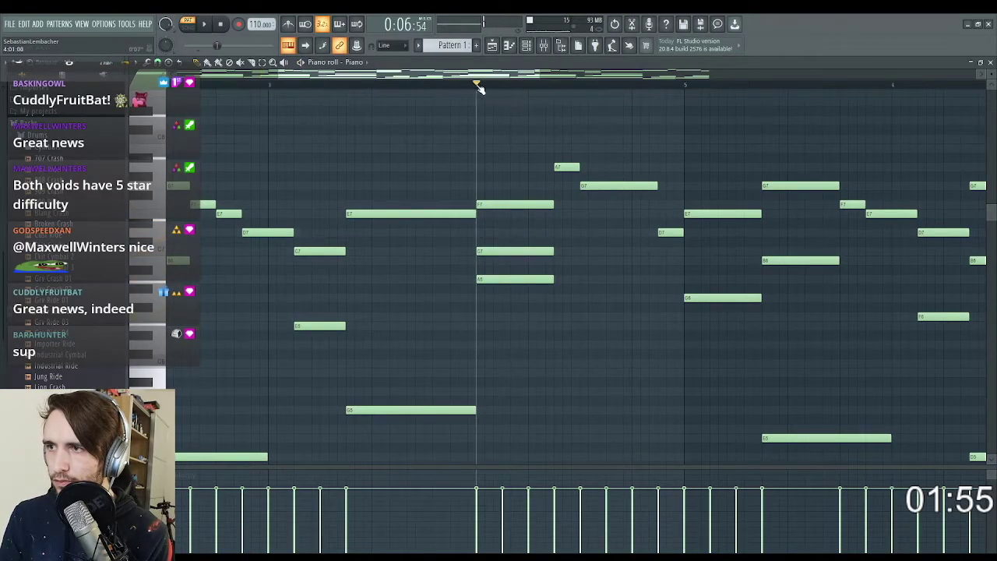
{"action": "key", "text": "space"}
{"action": "scroll", "coordinate": [641, 254], "scroll_direction": "up", "scroll_amount": 2}
{"action": "key", "text": "space"}
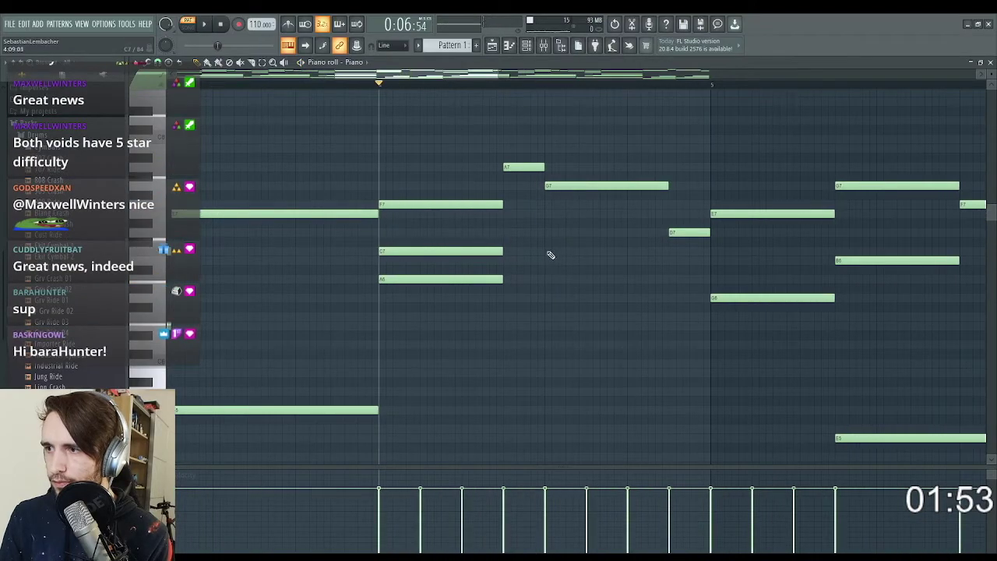
Step: Add six-step D7 and G6 notes under the G7 in bar 4, and play on into the repeated section
{"action": "left_click_drag", "start_coordinate": [548, 253], "coordinate": [540, 231]}
{"action": "left_click_drag", "start_coordinate": [545, 279], "coordinate": [546, 307]}
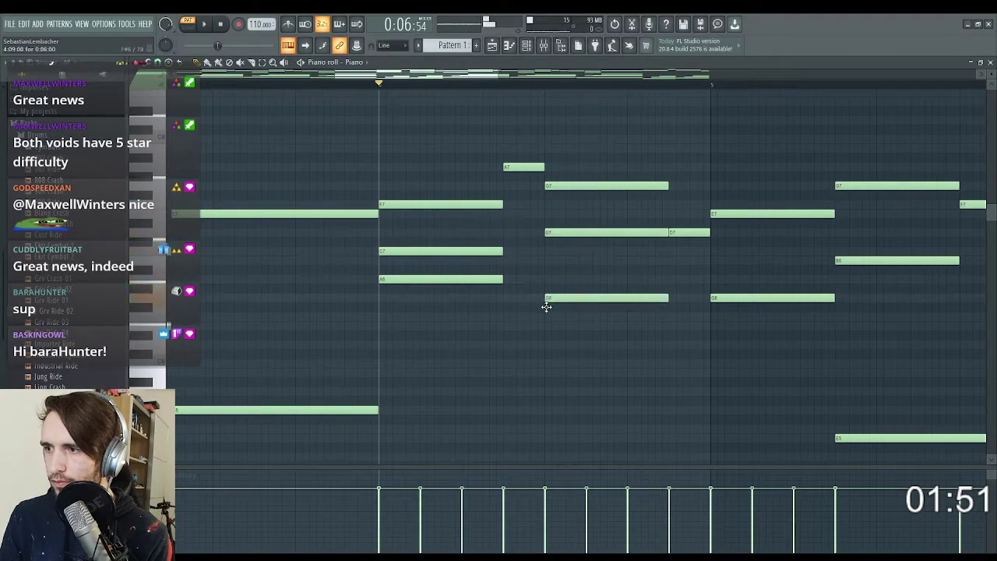
{"action": "key", "text": "space"}
{"action": "scroll", "coordinate": [652, 285], "scroll_direction": "up", "scroll_amount": 2}
{"action": "scroll", "coordinate": [750, 294], "scroll_direction": "up", "scroll_amount": 2}
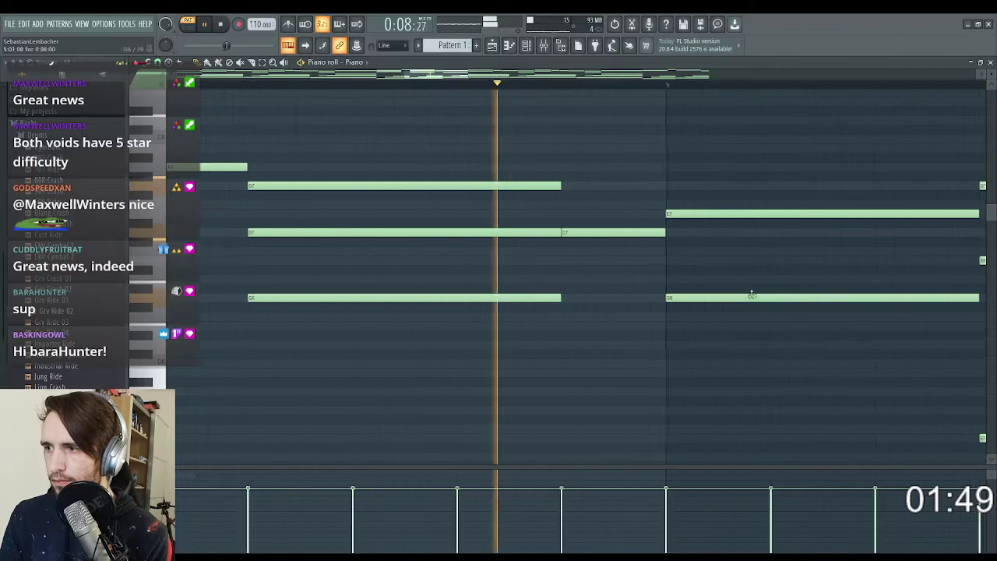
{"action": "scroll", "coordinate": [672, 267], "scroll_direction": "down", "scroll_amount": 4}
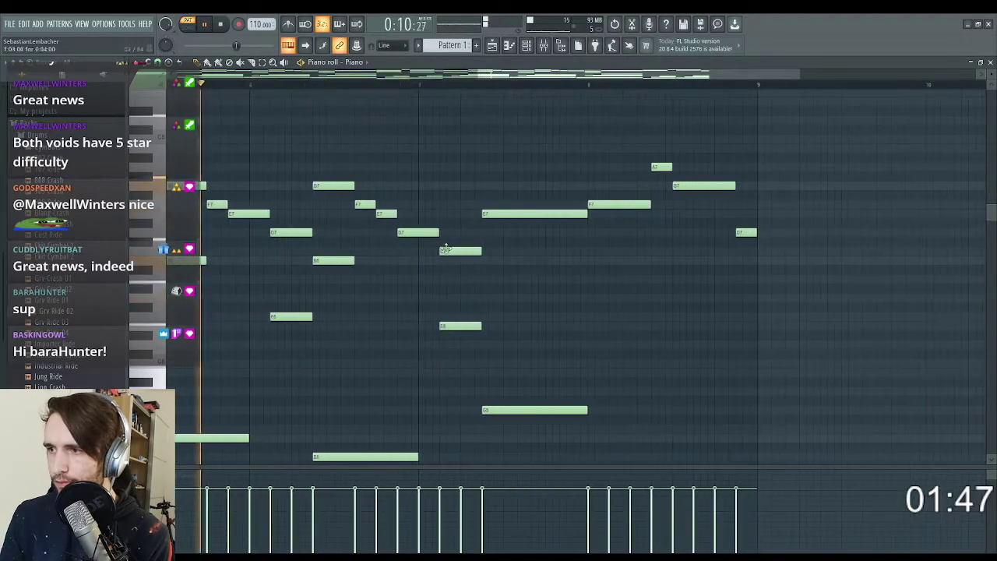
{"action": "scroll", "coordinate": [414, 247], "scroll_direction": "up", "scroll_amount": 4}
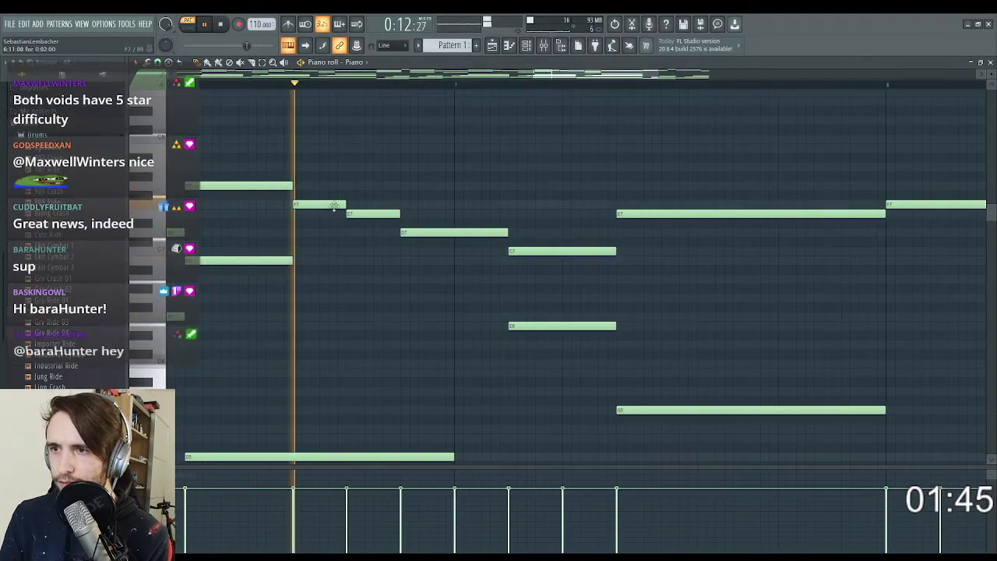
Step: Shorten the E7 in bar 7 to six steps and add two-step B7 and C8 notes leading into bar 8
{"action": "key", "text": "space"}
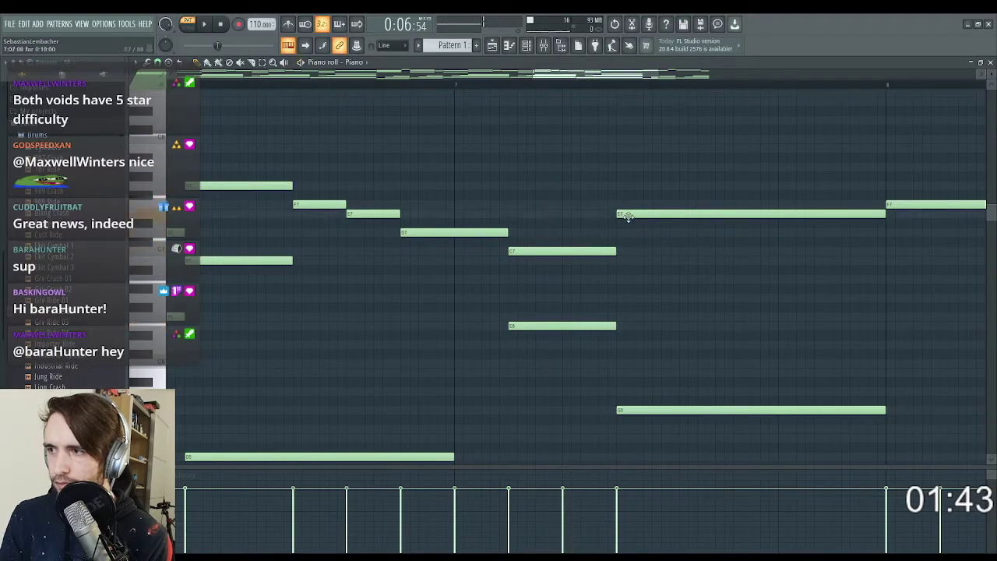
{"action": "scroll", "coordinate": [862, 246], "scroll_direction": "down", "scroll_amount": 6}
{"action": "scroll", "coordinate": [926, 232], "scroll_direction": "up", "scroll_amount": 4}
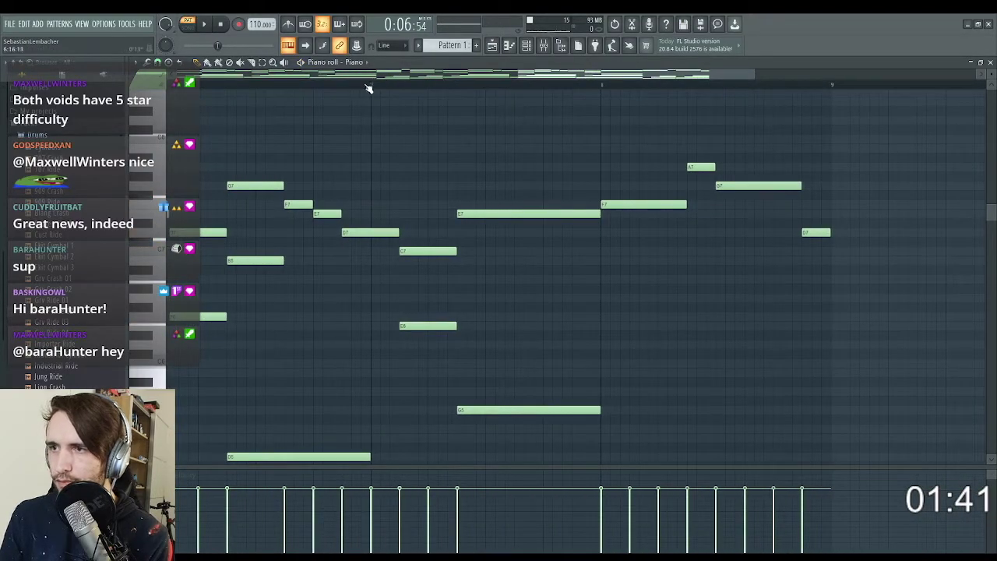
{"action": "left_click", "coordinate": [368, 86]}
{"action": "key", "text": "space"}
{"action": "key", "text": "space"}
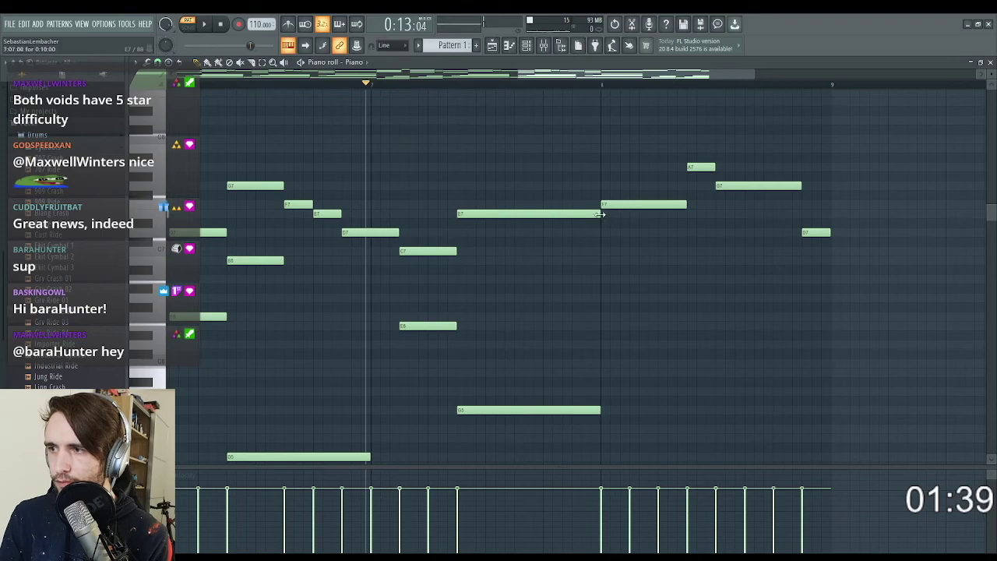
{"action": "left_click_drag", "start_coordinate": [599, 215], "coordinate": [524, 220]}
{"action": "left_click", "coordinate": [543, 147]}
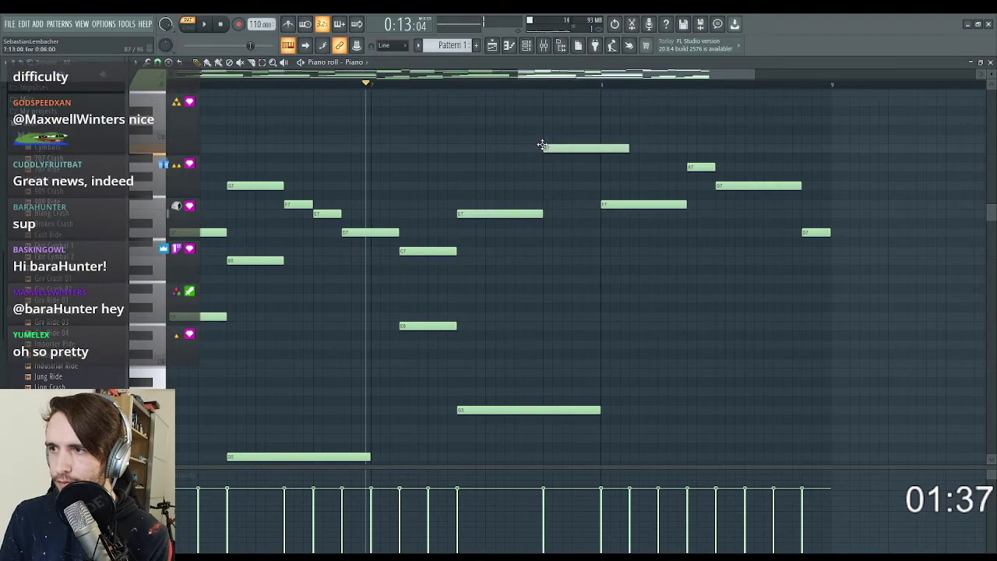
{"action": "left_click_drag", "start_coordinate": [629, 149], "coordinate": [572, 150]}
{"action": "left_click", "coordinate": [572, 138]}
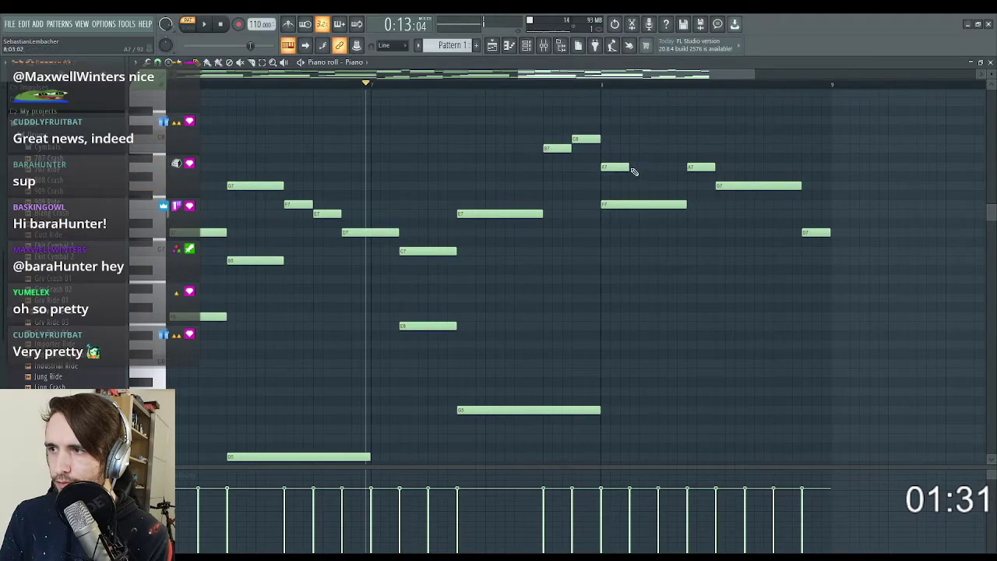
Step: Replace the F7 at the start of bar 8 with a four-step A7, play the ending, and close the piano notes
{"action": "key", "text": "space"}
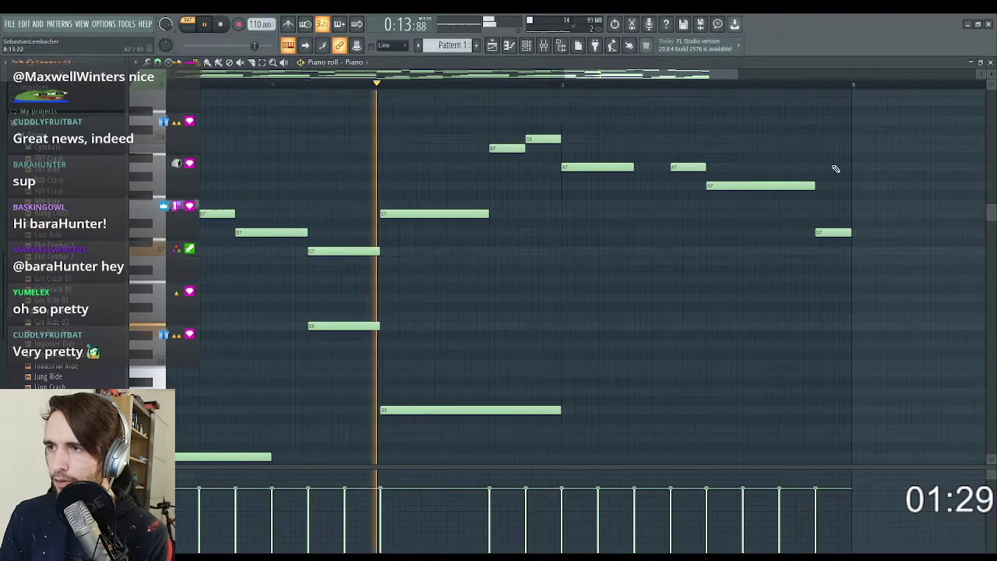
{"action": "scroll", "coordinate": [810, 193], "scroll_direction": "up", "scroll_amount": 1}
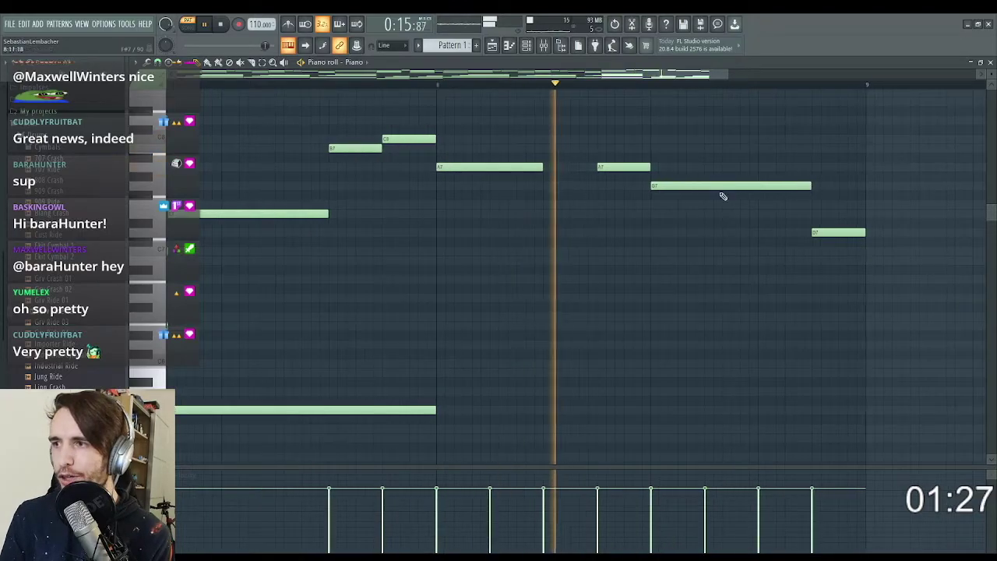
{"action": "scroll", "coordinate": [810, 207], "scroll_direction": "down", "scroll_amount": 5}
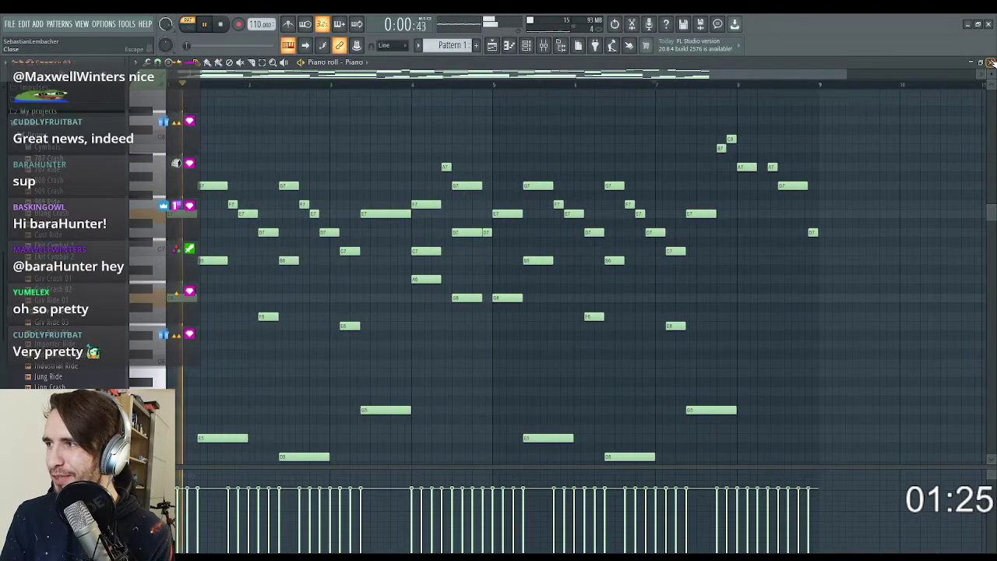
{"action": "left_click", "coordinate": [990, 62]}
{"action": "key", "text": "space"}
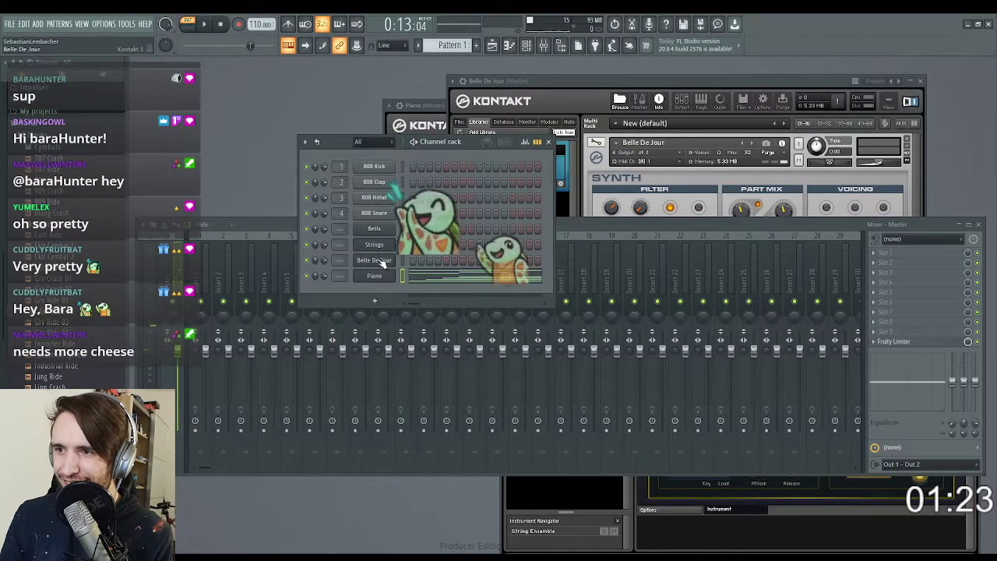
Step: Start a Belle De Jour line in bars 1 to 3 with eight-step C6, E6, B5, G6 and A5 notes
{"action": "key", "text": "F7"}
{"action": "scroll", "coordinate": [271, 311], "scroll_direction": "down", "scroll_amount": 4}
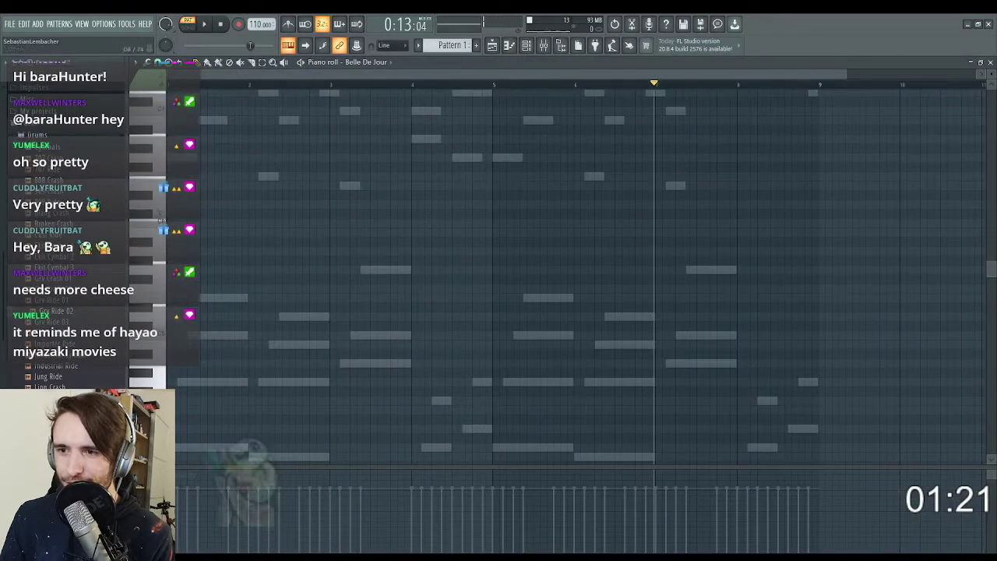
{"action": "scroll", "coordinate": [208, 367], "scroll_direction": "down", "scroll_amount": 5}
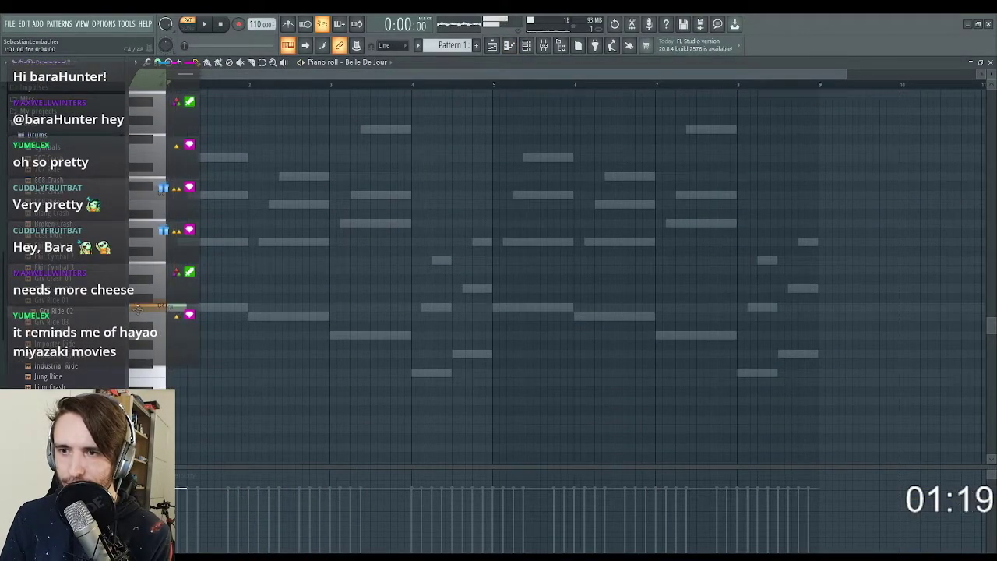
{"action": "scroll", "coordinate": [180, 310], "scroll_direction": "up", "scroll_amount": 3}
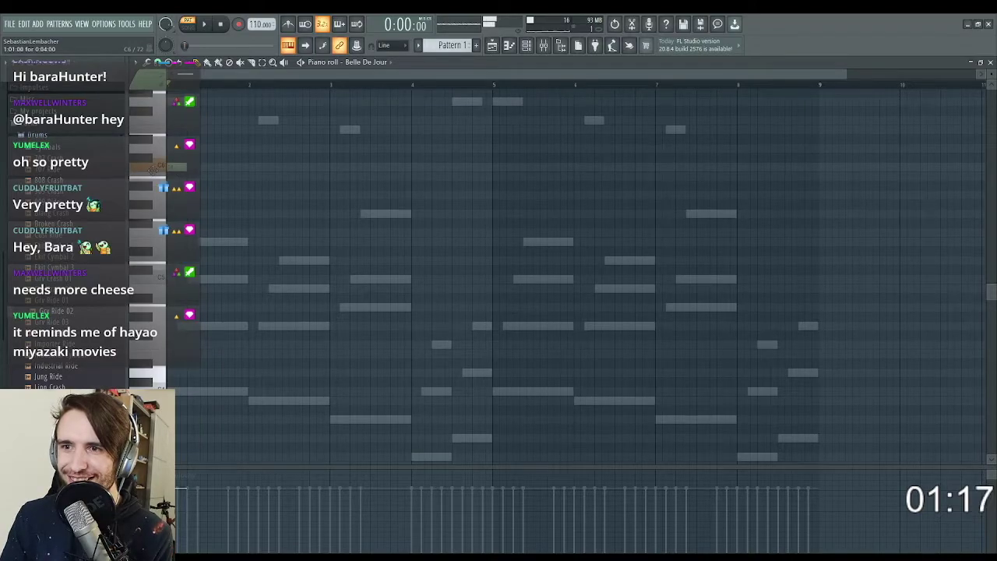
{"action": "key", "text": "space"}
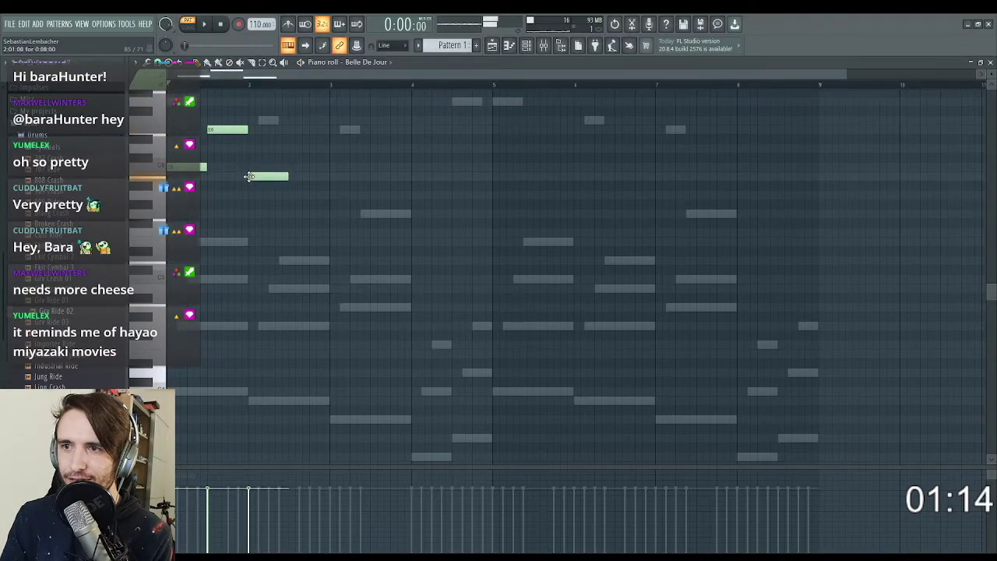
{"action": "scroll", "coordinate": [248, 176], "scroll_direction": "up", "scroll_amount": 2}
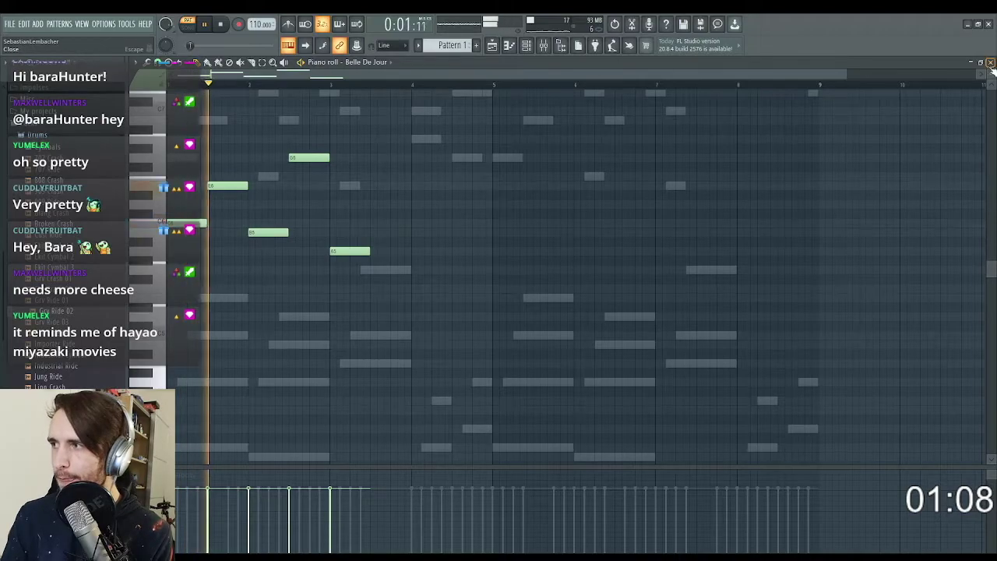
Step: Complete the four-bar Belle De Jour line with eight-step E6, F6 and B5 notes in bars 3 and 4
{"action": "key", "text": "F7"}
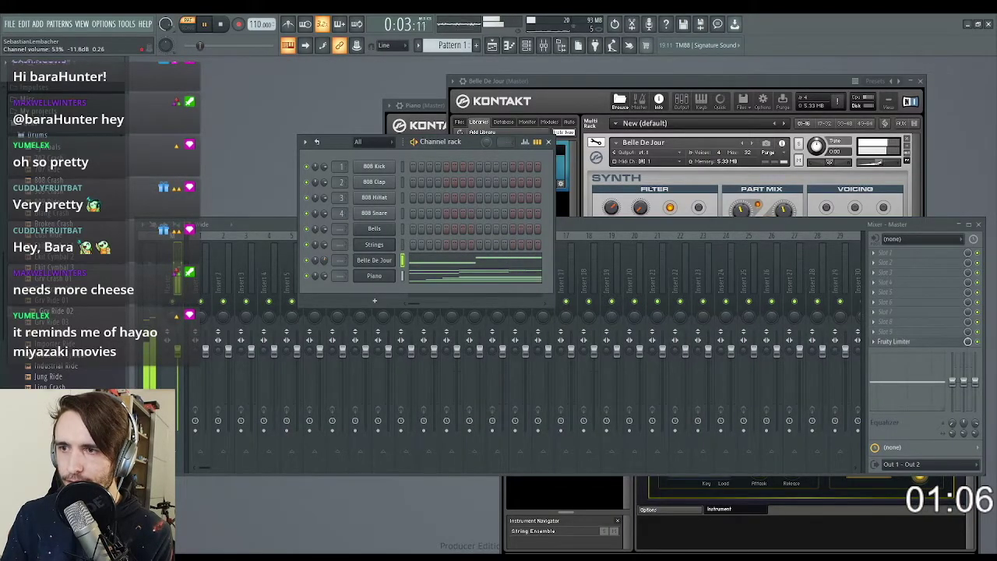
{"action": "left_click", "coordinate": [439, 271]}
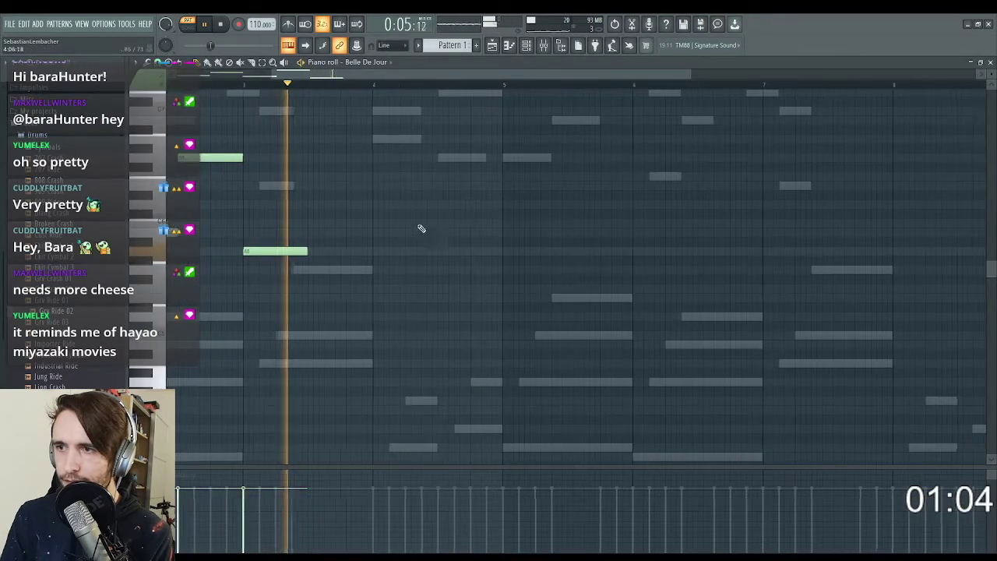
{"action": "key", "text": "space"}
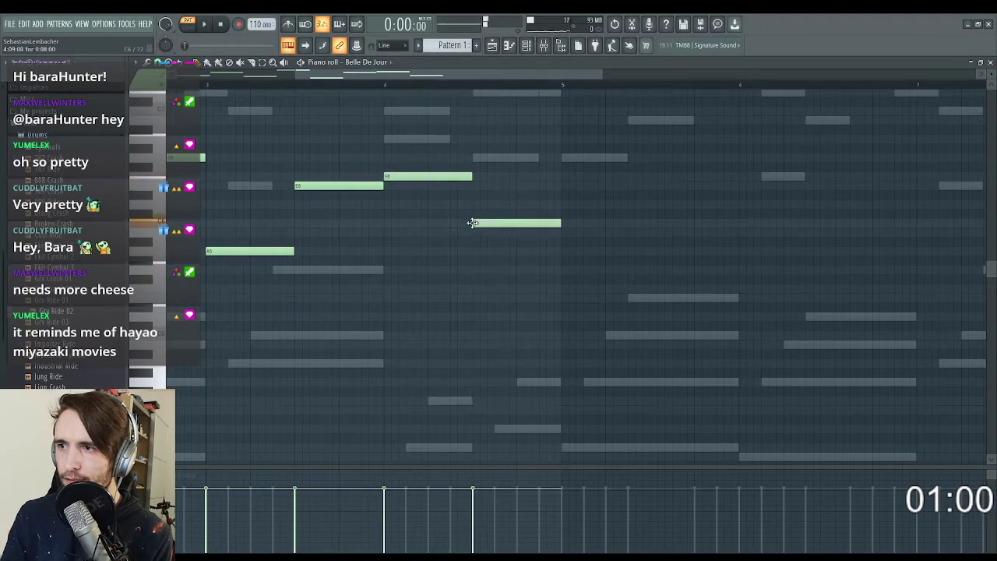
Step: Duplicate the Belle De Jour line into bars 5 to 8, deselect the copies, and return to the channel list
{"action": "scroll", "coordinate": [545, 252], "scroll_direction": "down", "scroll_amount": 3}
{"action": "key", "text": "ctrl+b"}
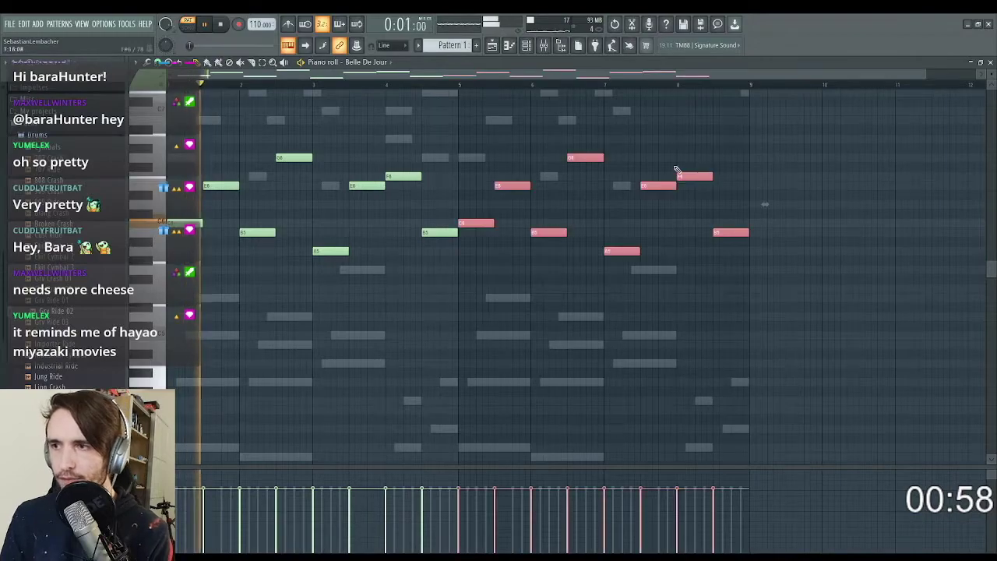
{"action": "key", "text": "ctrl+d"}
{"action": "left_click", "coordinate": [989, 62]}
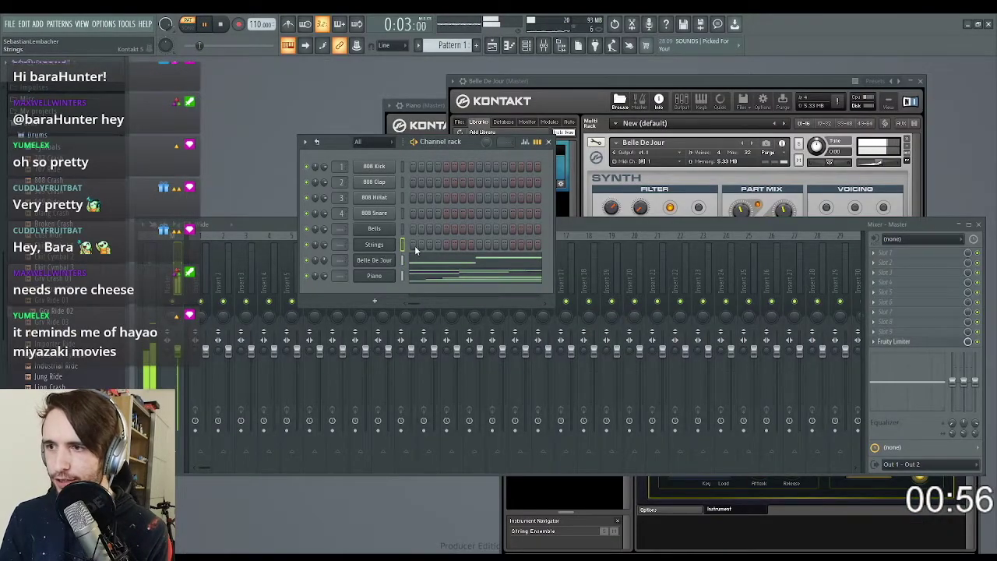
Step: Write a Strings line of E5, D5, G5, A5, F5 and G5 across bars 1 to 4 and repeat it in bars 5 to 8
{"action": "left_click", "coordinate": [414, 245]}
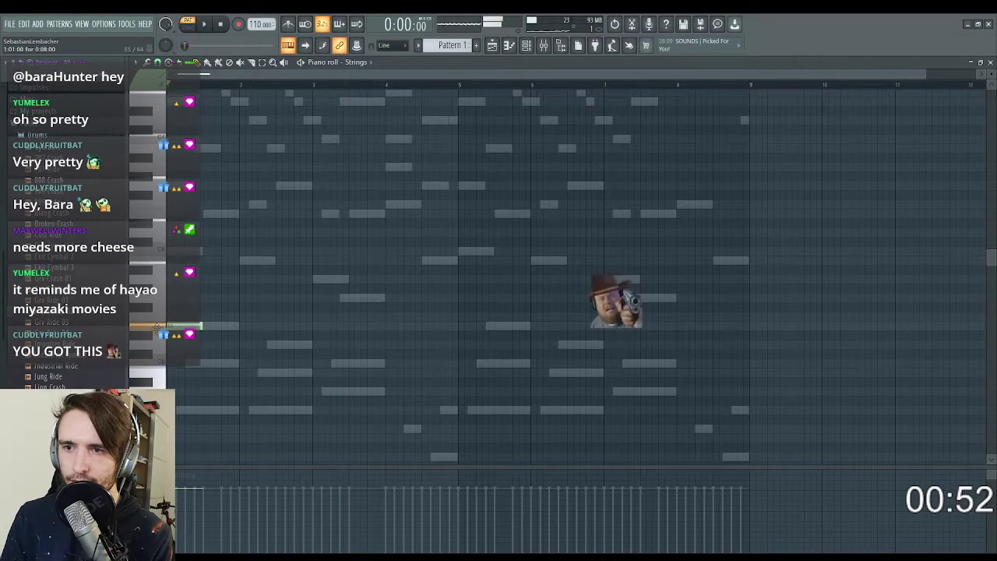
{"action": "key", "text": "space"}
{"action": "left_click_drag", "start_coordinate": [200, 326], "coordinate": [239, 332]}
{"action": "key", "text": "space"}
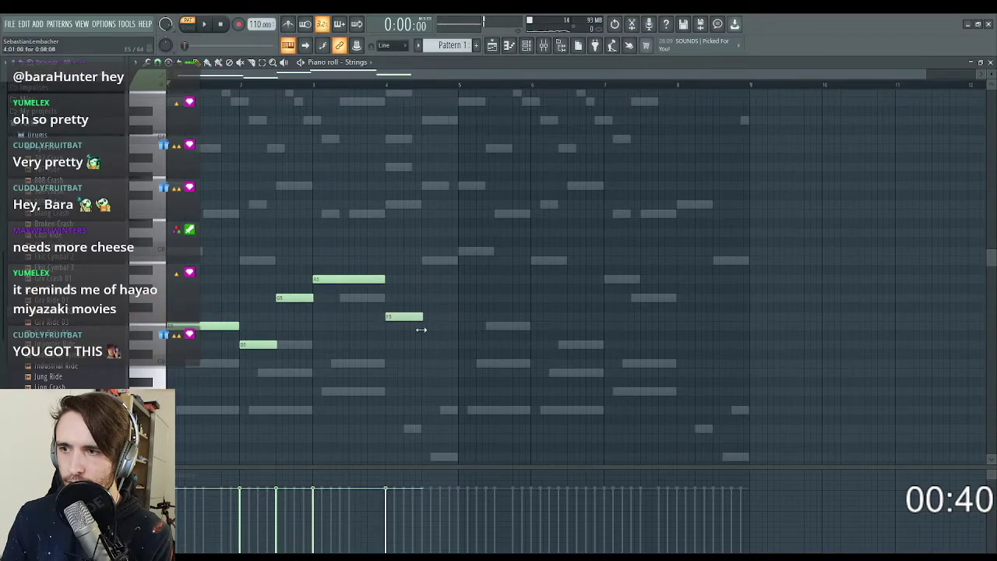
{"action": "left_click", "coordinate": [425, 299]}
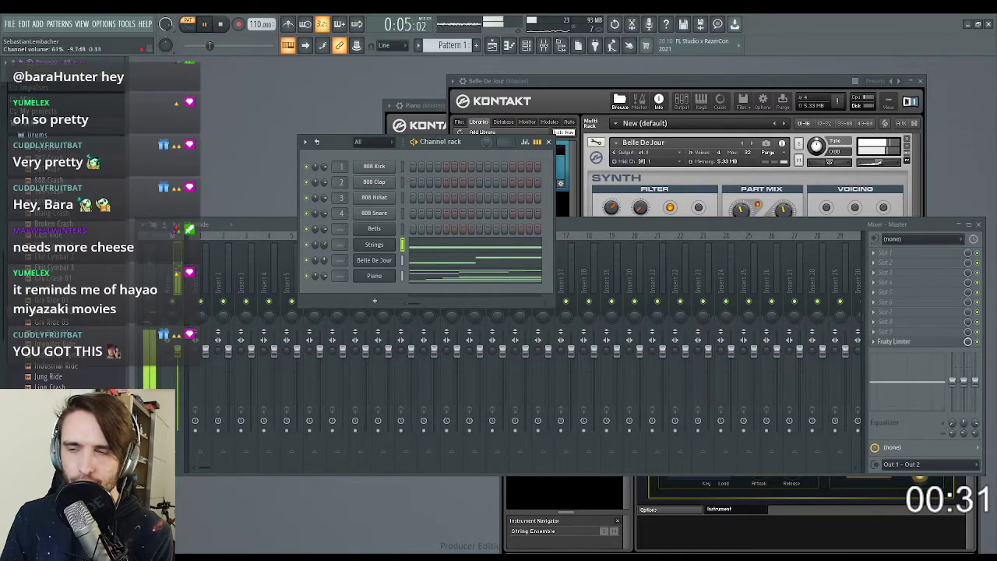
Step: Start the Bells part in bar 1 with consecutive four-step C8, A7 and G7 notes, auditioning it against the other parts
{"action": "key", "text": "F7"}
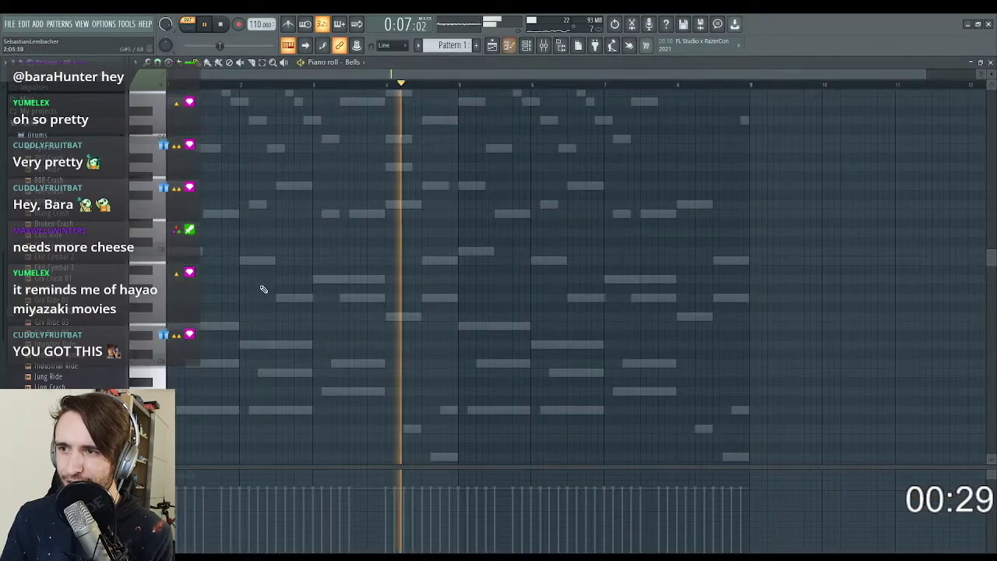
{"action": "scroll", "coordinate": [261, 289], "scroll_direction": "up", "scroll_amount": 2}
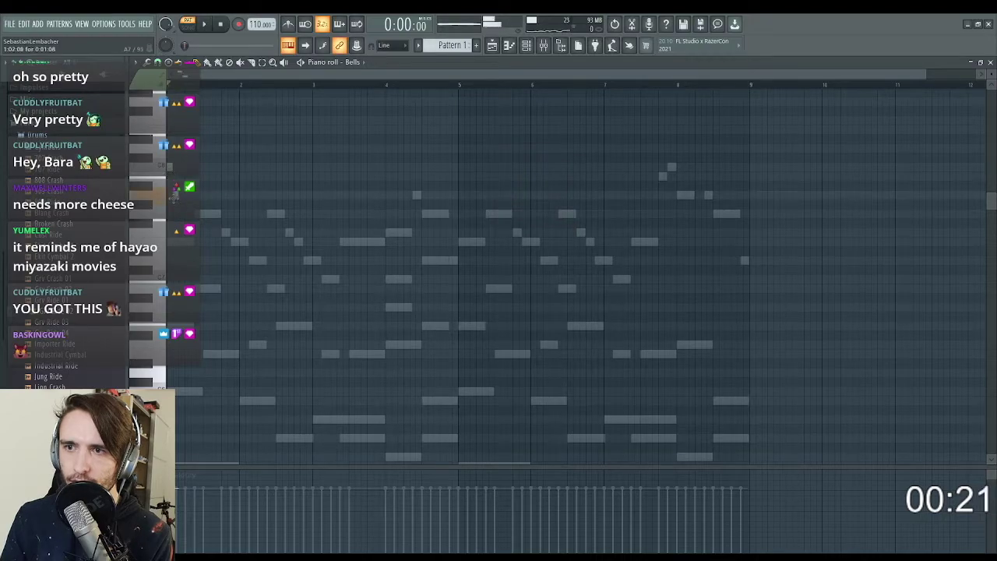
{"action": "scroll", "coordinate": [249, 76], "scroll_direction": "up", "scroll_amount": 2}
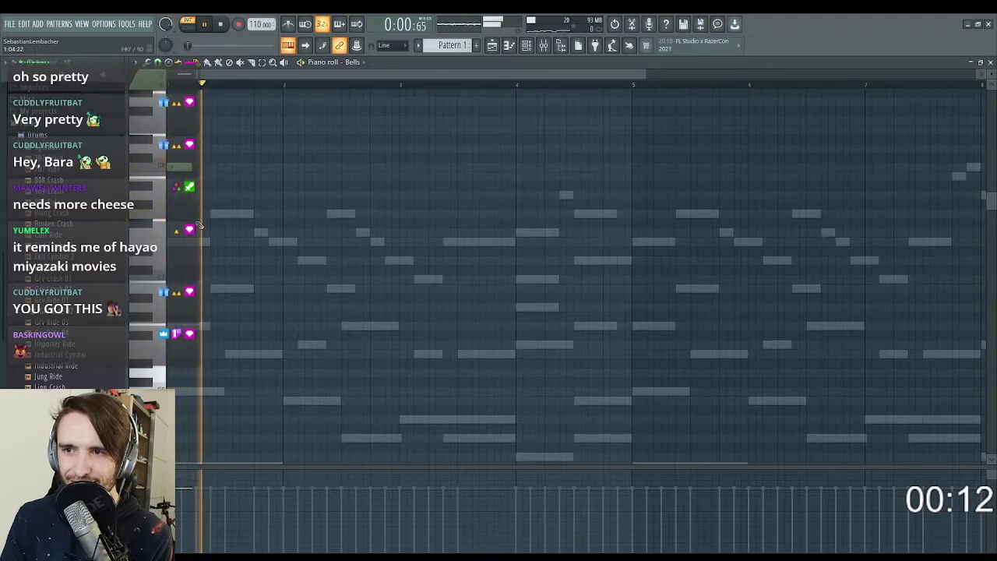
{"action": "key", "text": "space"}
{"action": "left_click", "coordinate": [201, 195]}
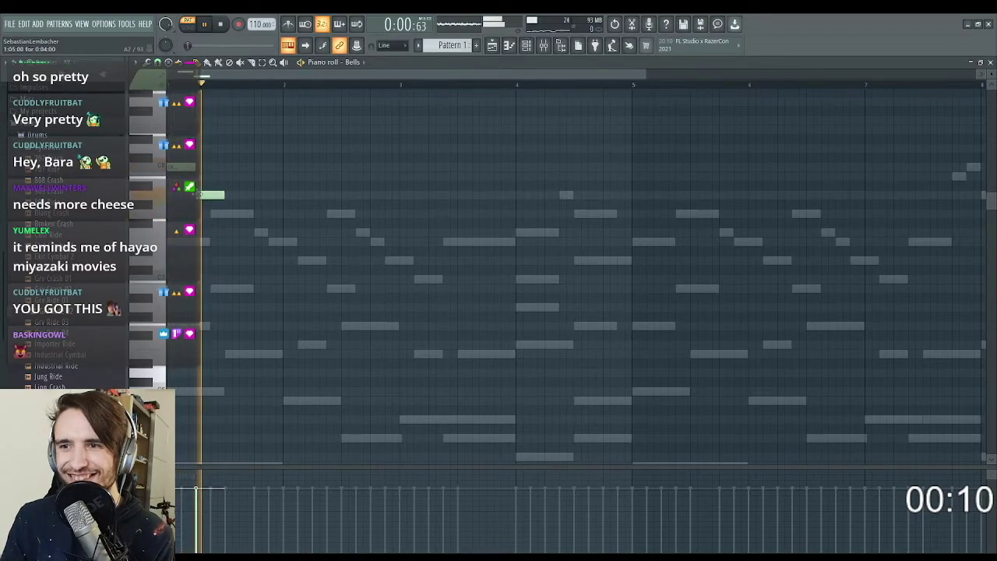
{"action": "key", "text": "space"}
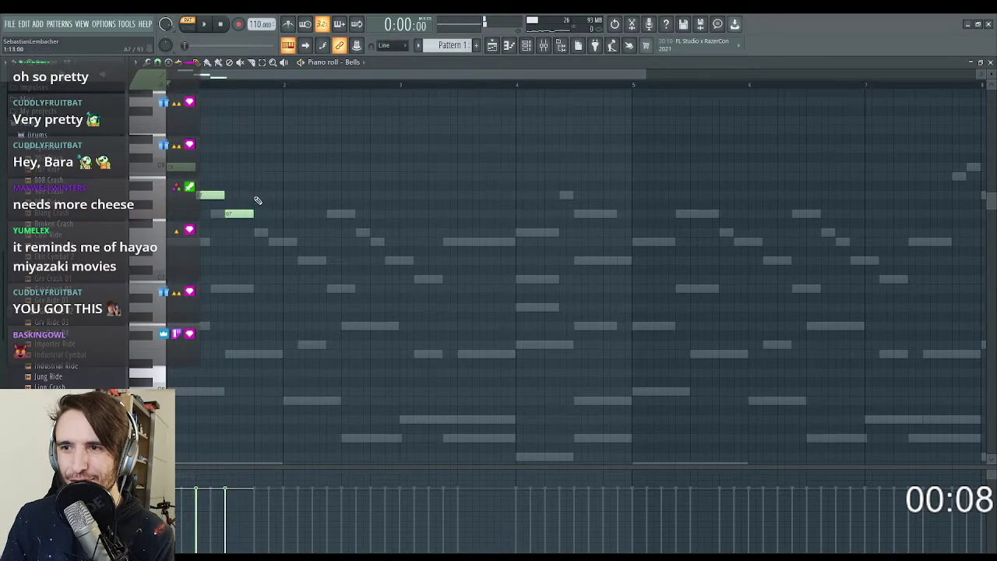
Step: End bar 1 of the Bells with a four-step A7 and fill bar 2 with four-step G7, B7, E7 and G7 notes
{"action": "scroll", "coordinate": [301, 211], "scroll_direction": "down", "scroll_amount": 2}
{"action": "scroll", "coordinate": [273, 222], "scroll_direction": "up", "scroll_amount": 3}
{"action": "key", "text": "space"}
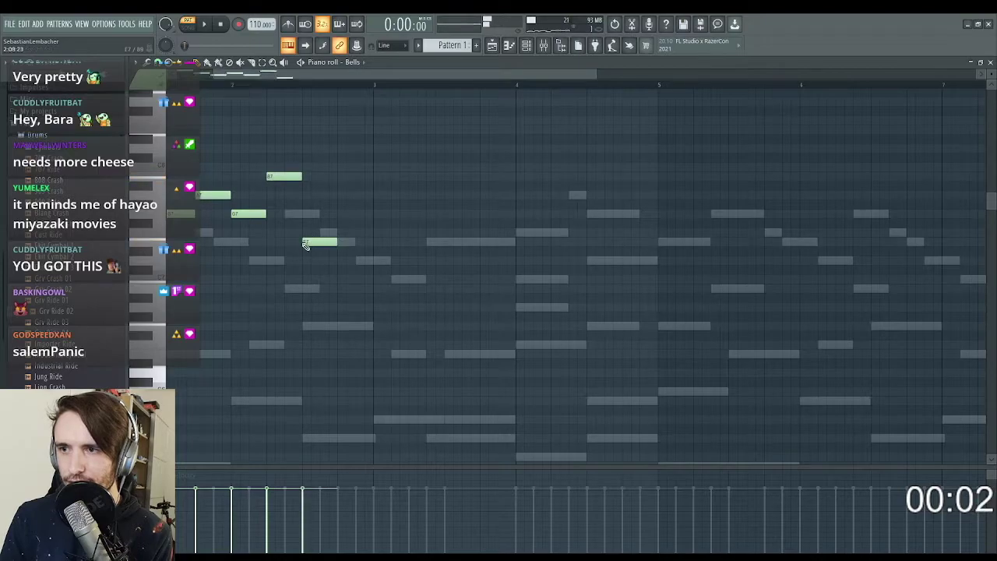
{"action": "left_click_drag", "start_coordinate": [350, 232], "coordinate": [351, 214]}
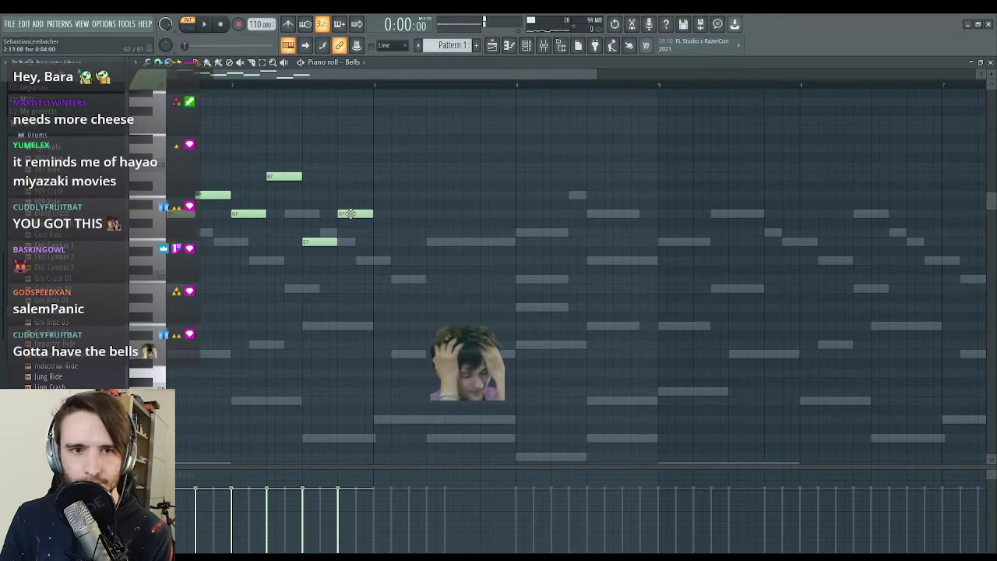
Step: Play the arrangement with the bells included and set the Belle De Jour channel volume to 51%
{"action": "scroll", "coordinate": [392, 194], "scroll_direction": "down", "scroll_amount": 3}
{"action": "scroll", "coordinate": [439, 247], "scroll_direction": "down", "scroll_amount": 2}
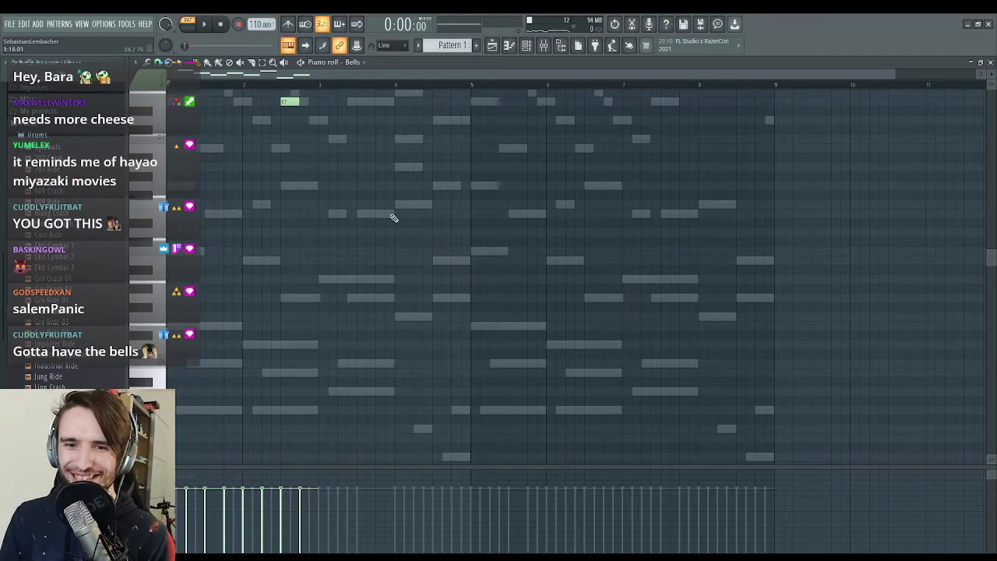
{"action": "scroll", "coordinate": [393, 218], "scroll_direction": "up", "scroll_amount": 3}
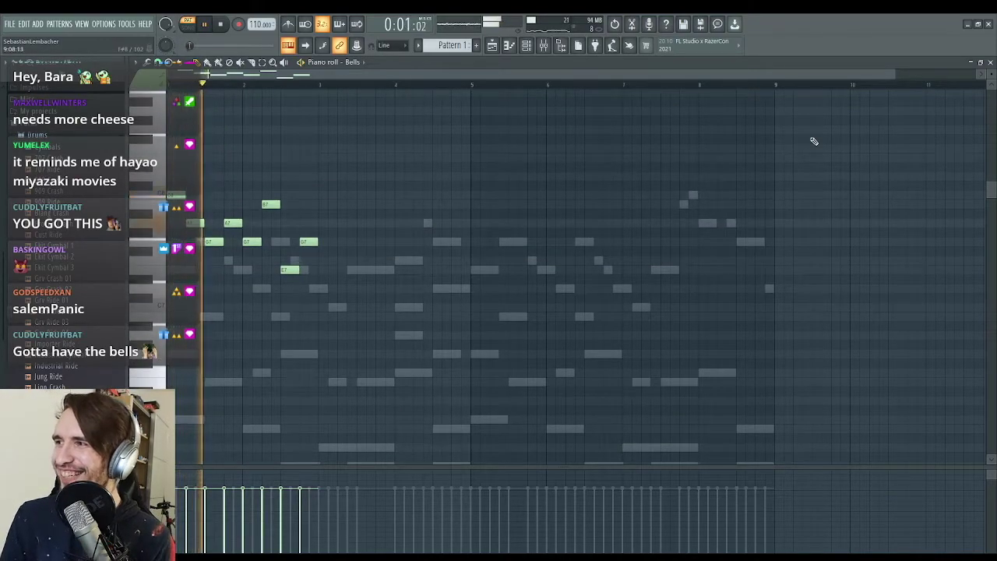
{"action": "scroll", "coordinate": [444, 178], "scroll_direction": "down", "scroll_amount": 1}
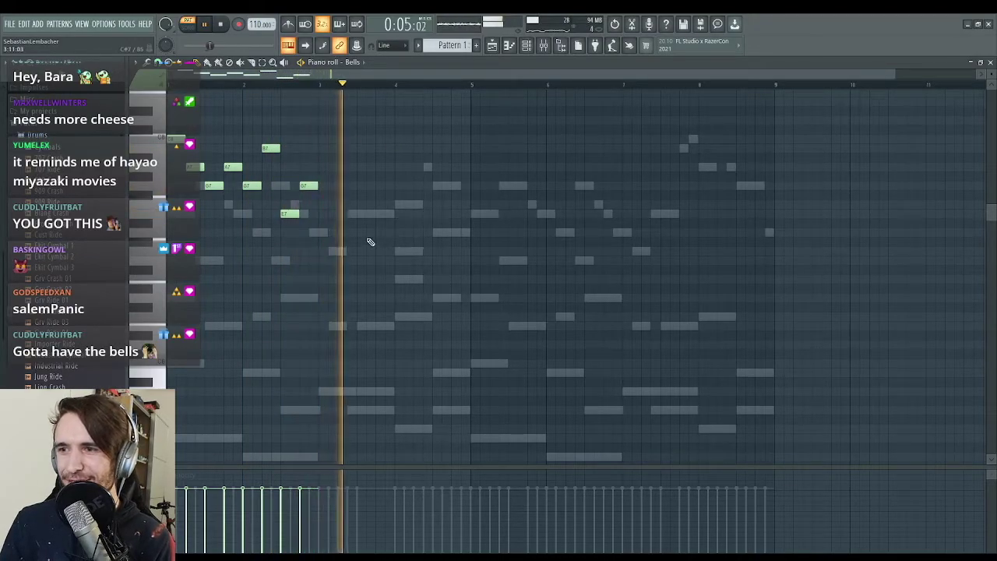
{"action": "scroll", "coordinate": [341, 218], "scroll_direction": "down", "scroll_amount": 1, "text": "ctrl"}
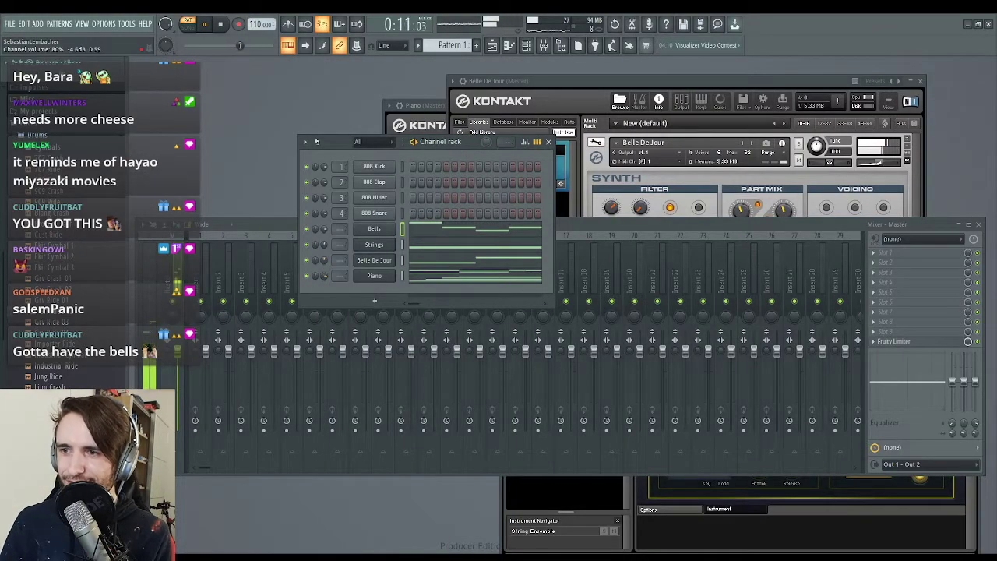
{"action": "left_click_drag", "start_coordinate": [325, 260], "coordinate": [325, 270]}
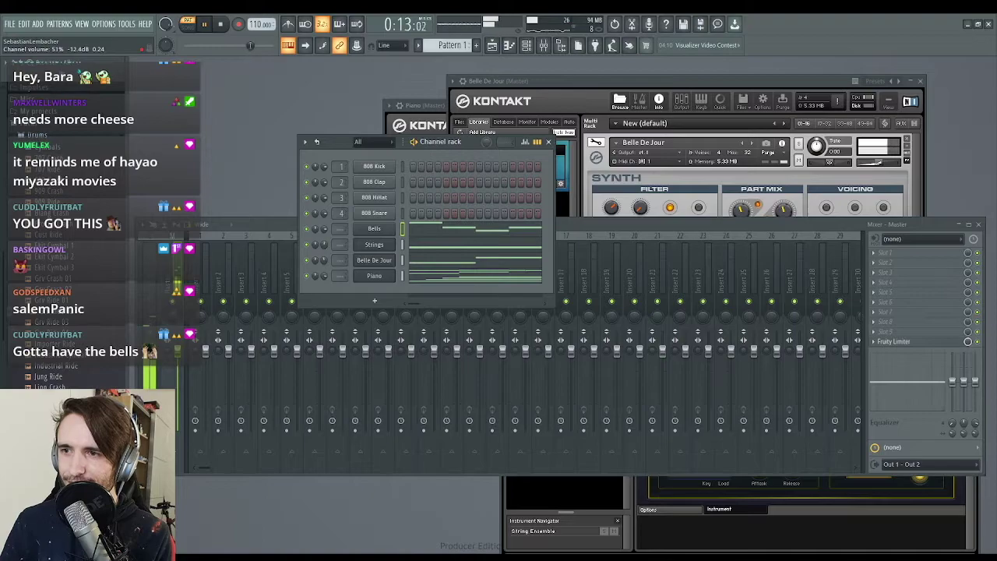
Step: Look over the Piano notes while listening to the full eight-bar arrangement
{"action": "left_click", "coordinate": [450, 268]}
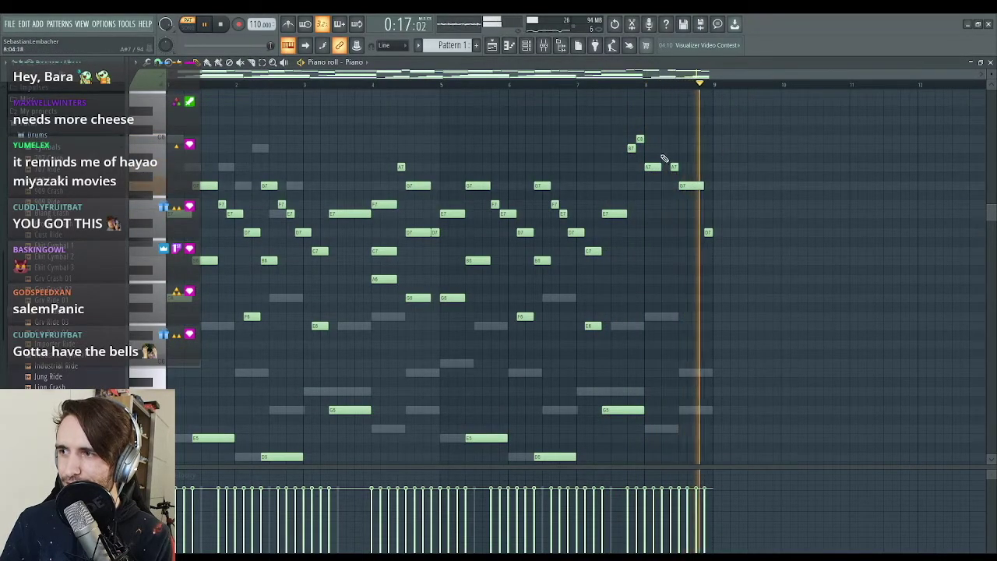
{"action": "left_click", "coordinate": [991, 62]}
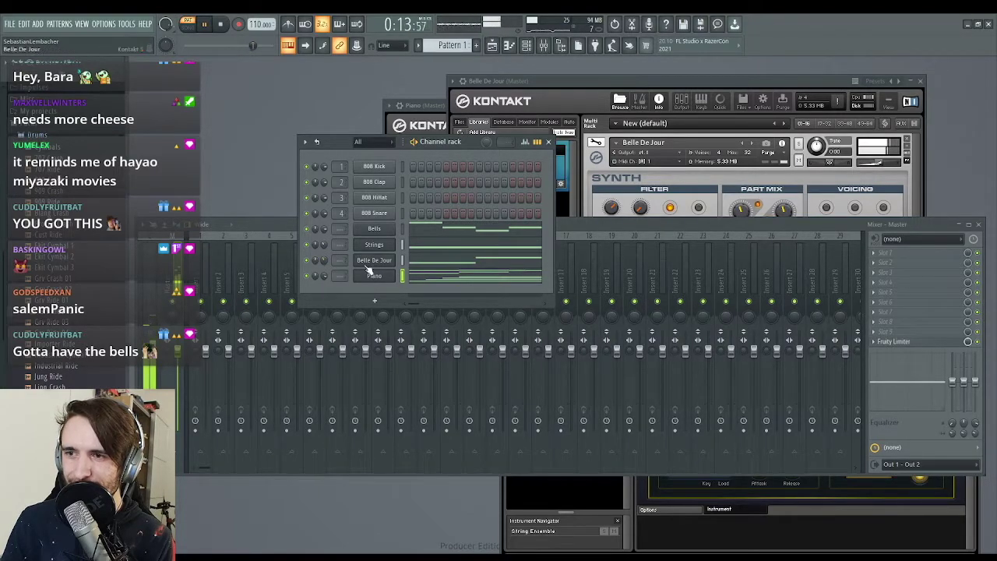
{"action": "left_click", "coordinate": [471, 277]}
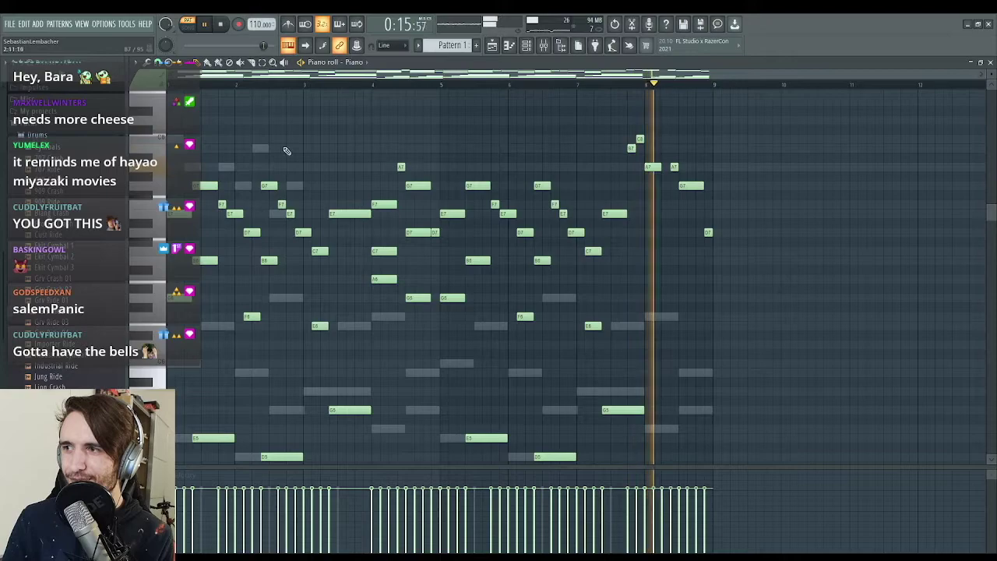